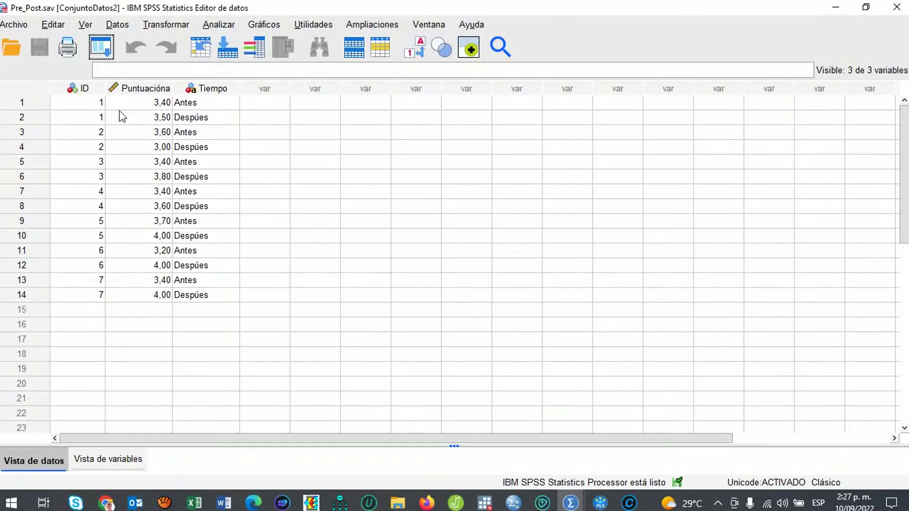
Examine how each ID repeats across rows with its Puntuacióna score for the Antes and Despúes times.
{"action": "mouse_move", "coordinate": [100, 104]}
{"action": "left_mouse_down"}
{"action": "mouse_move", "coordinate": [100, 209]}
{"action": "mouse_move", "coordinate": [97, 121]}
{"action": "left_mouse_up"}
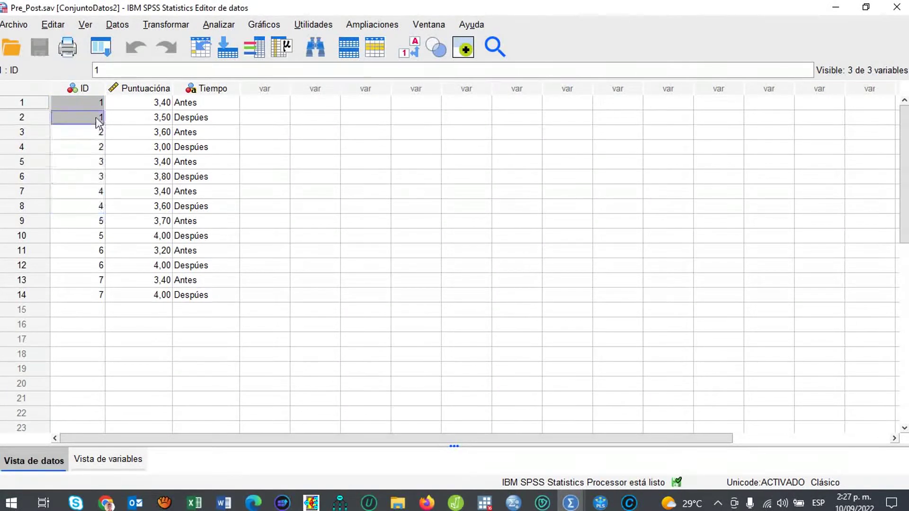
{"action": "left_click", "coordinate": [97, 117]}
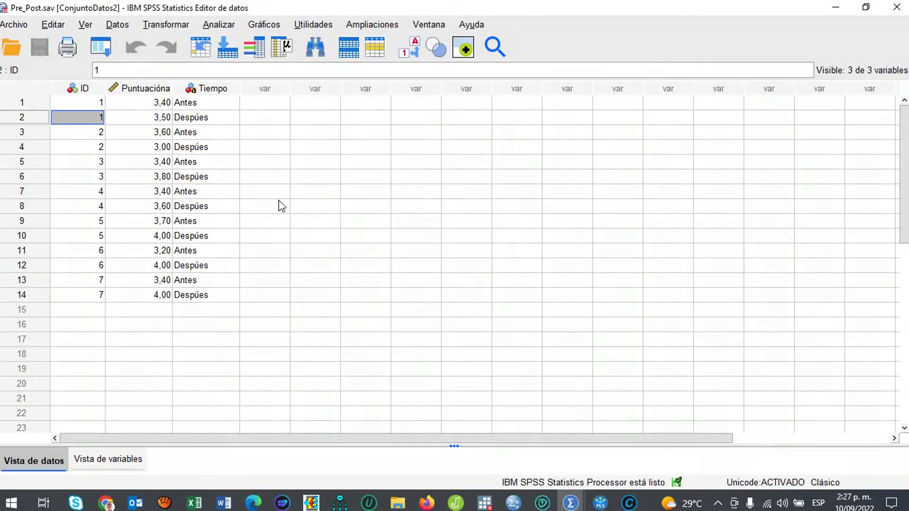
{"action": "left_click_drag", "start_coordinate": [100, 105], "coordinate": [101, 147]}
{"action": "left_click_drag", "start_coordinate": [124, 179], "coordinate": [243, 182]}
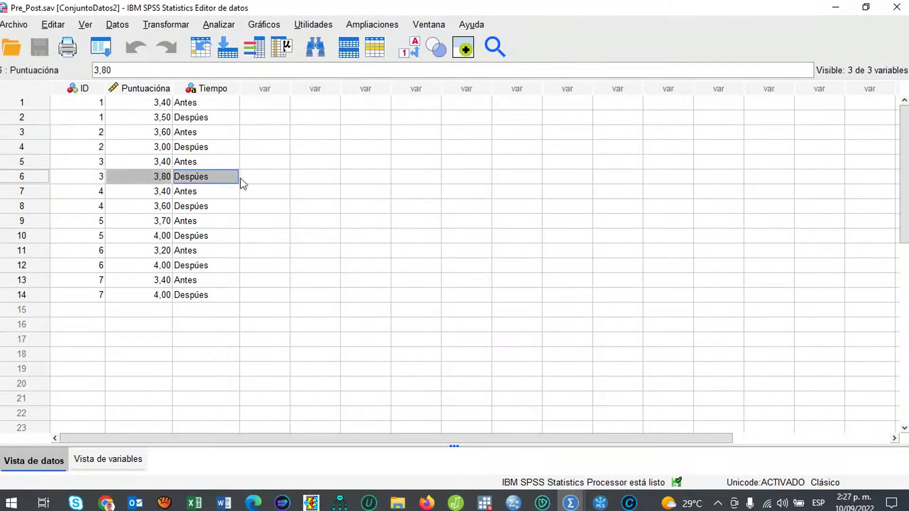
{"action": "left_click", "coordinate": [277, 133]}
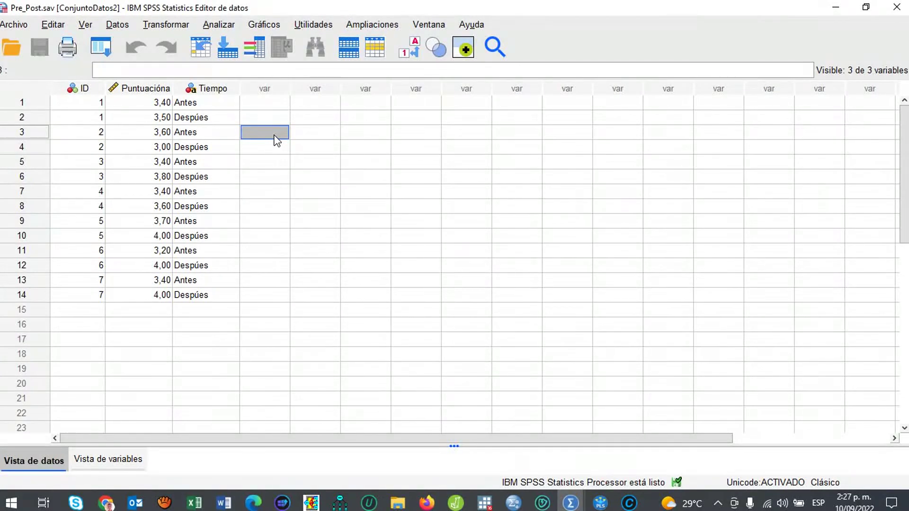
{"action": "left_click", "coordinate": [101, 103]}
{"action": "left_click", "coordinate": [101, 118]}
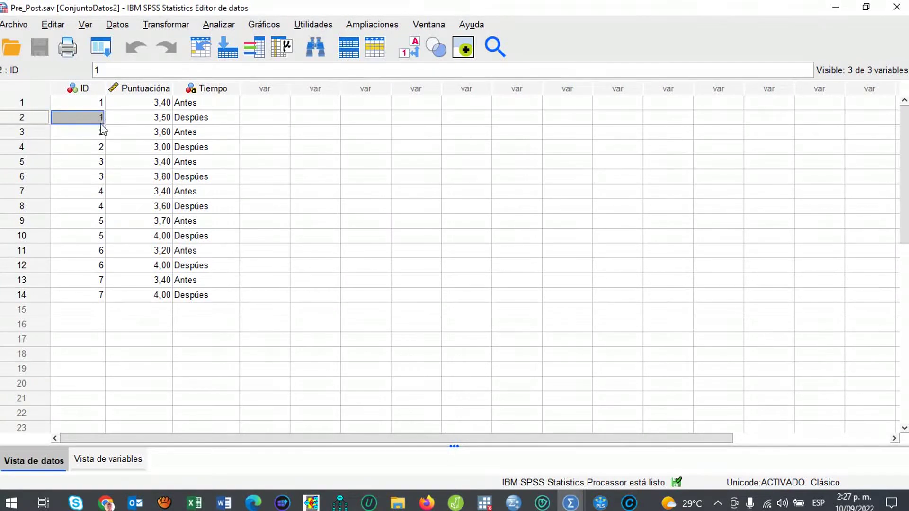
{"action": "left_click", "coordinate": [101, 130]}
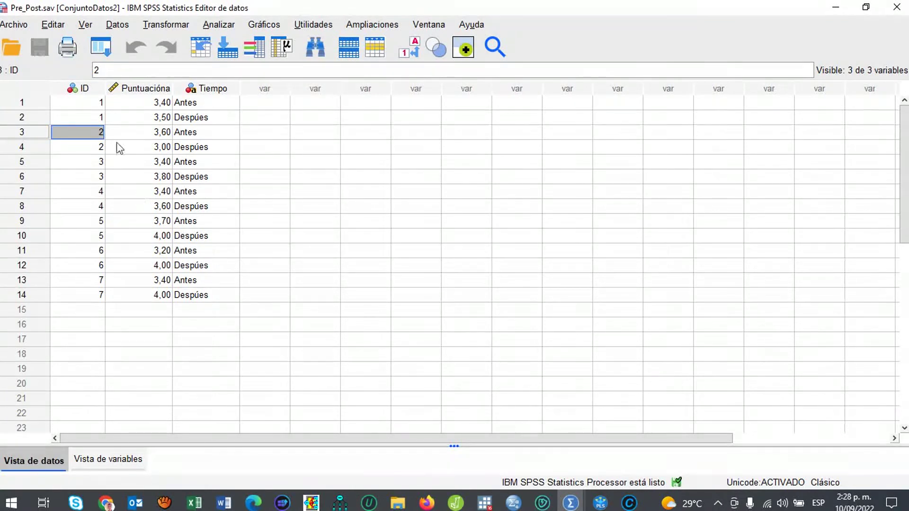
{"action": "left_click", "coordinate": [122, 28]}
{"action": "left_click", "coordinate": [449, 179]}
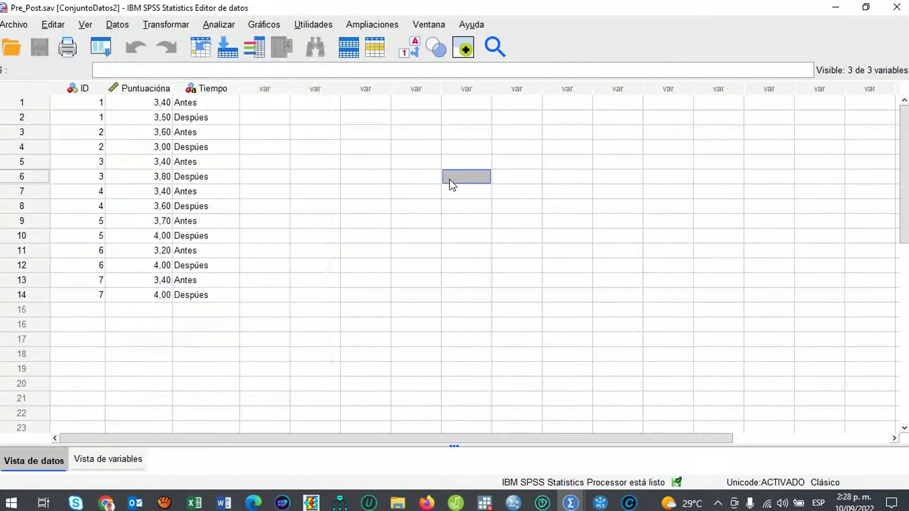
Save a copy of the dataset as Pre_Post1.sav in the Preparación de datos folder, replacing the existing file.
{"action": "left_click", "coordinate": [15, 25]}
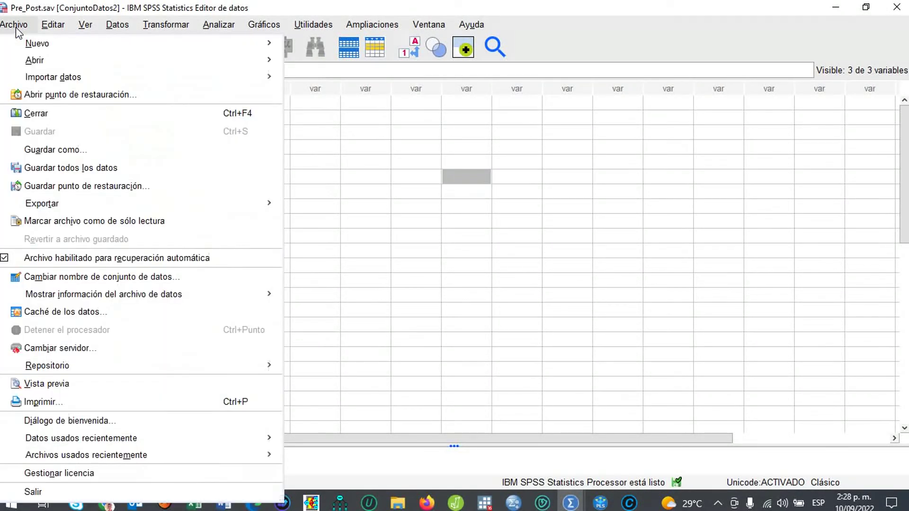
{"action": "left_click", "coordinate": [54, 150]}
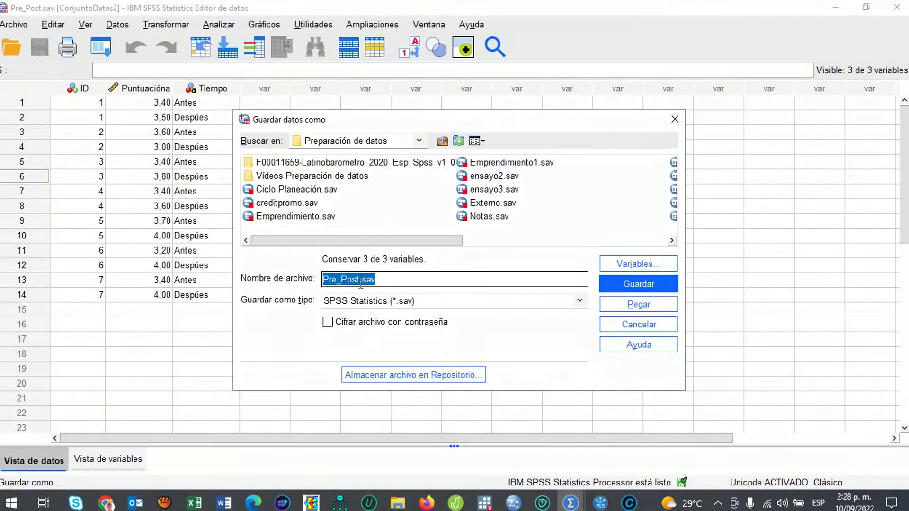
{"action": "left_click", "coordinate": [361, 281]}
{"action": "type", "text": "1"}
{"action": "left_click", "coordinate": [626, 285]}
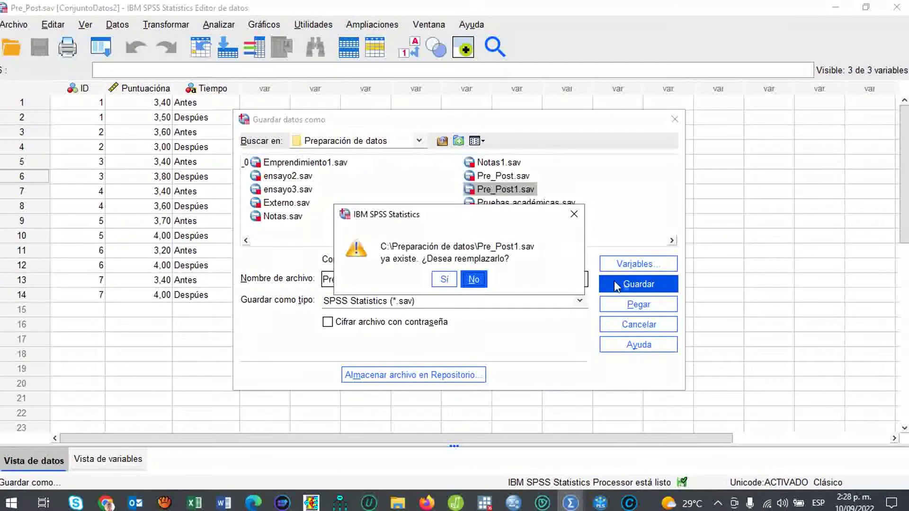
{"action": "left_click", "coordinate": [443, 282]}
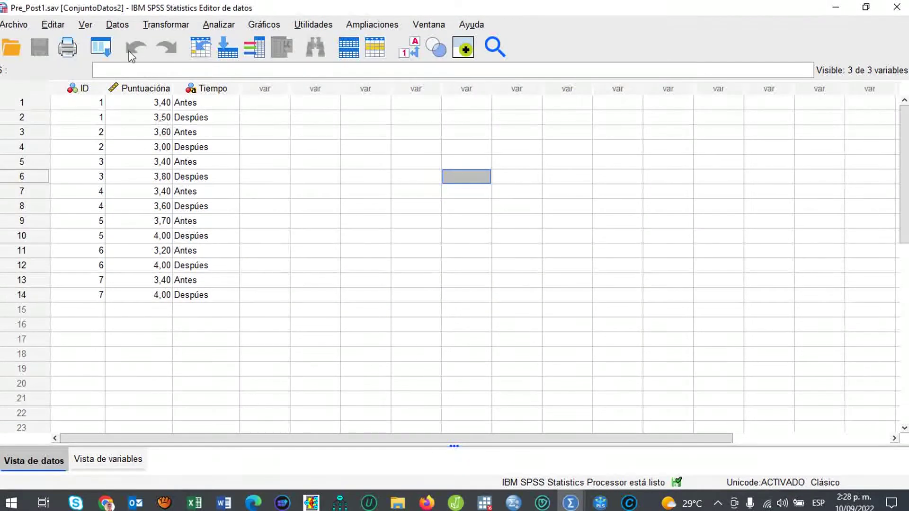
Start the data restructuring wizard and choose to restructure selected cases into variables.
{"action": "left_click", "coordinate": [115, 27]}
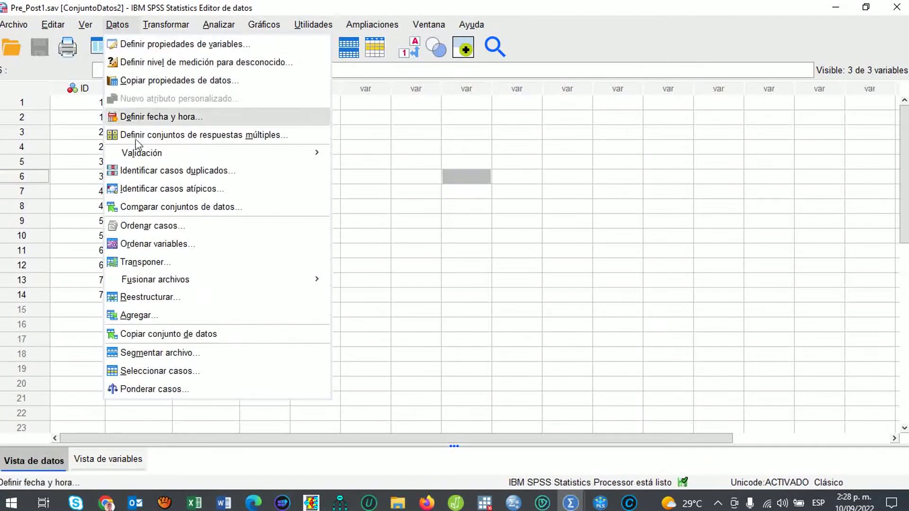
{"action": "left_click", "coordinate": [159, 298]}
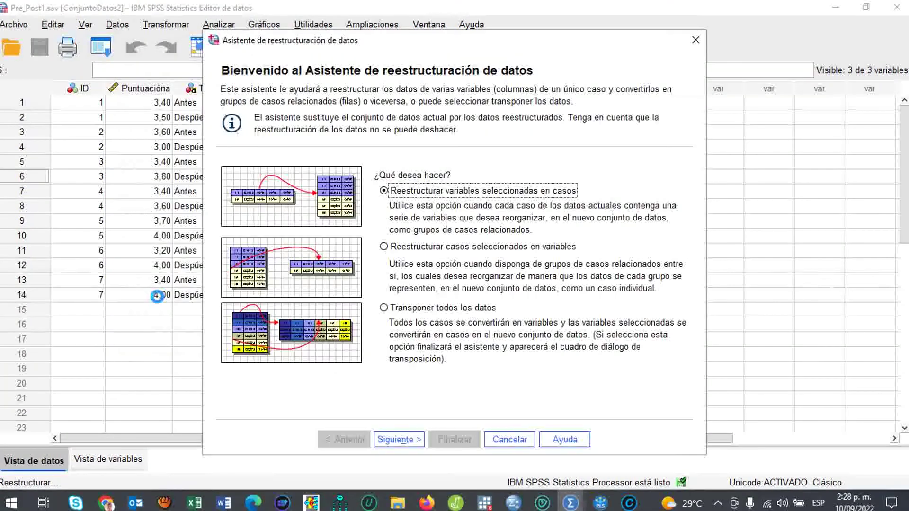
{"action": "left_click", "coordinate": [384, 247]}
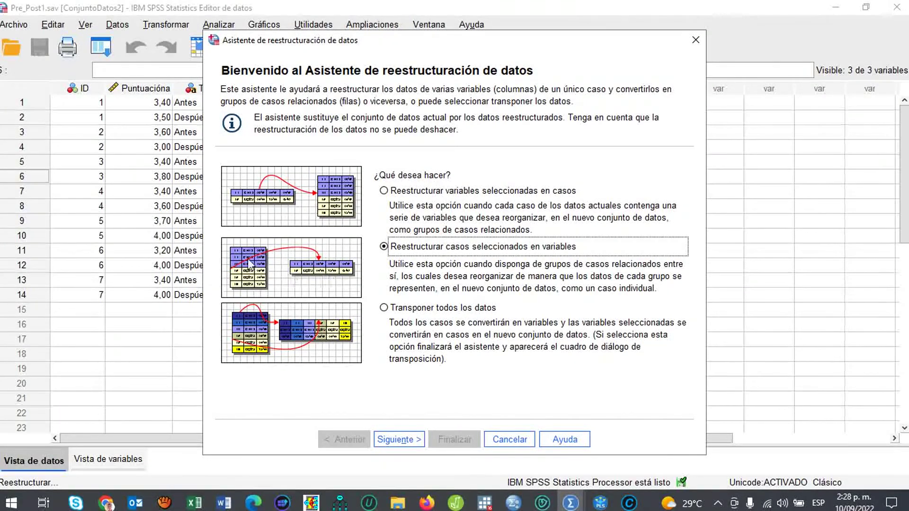
{"action": "left_click", "coordinate": [403, 440]}
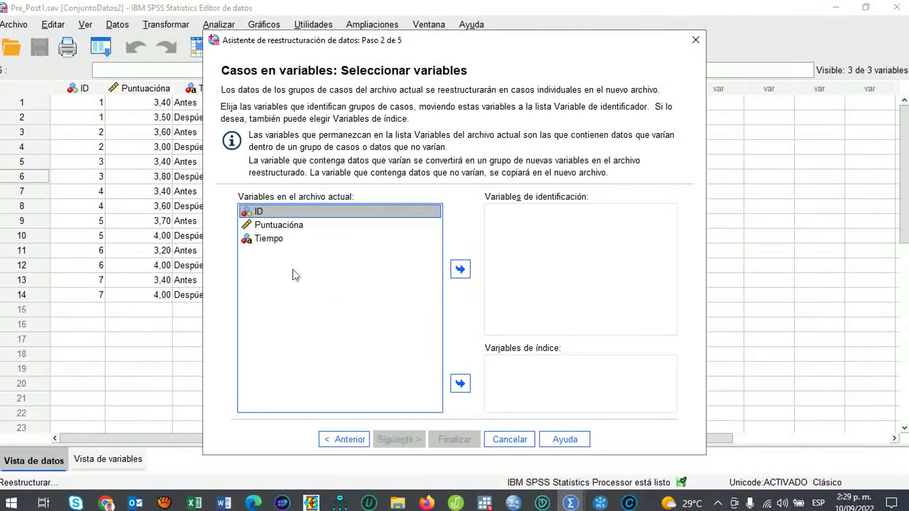
Assign ID as the identification variable and Tiempo as the index variable, and move the wizard clear of the data columns.
{"action": "left_click", "coordinate": [460, 269]}
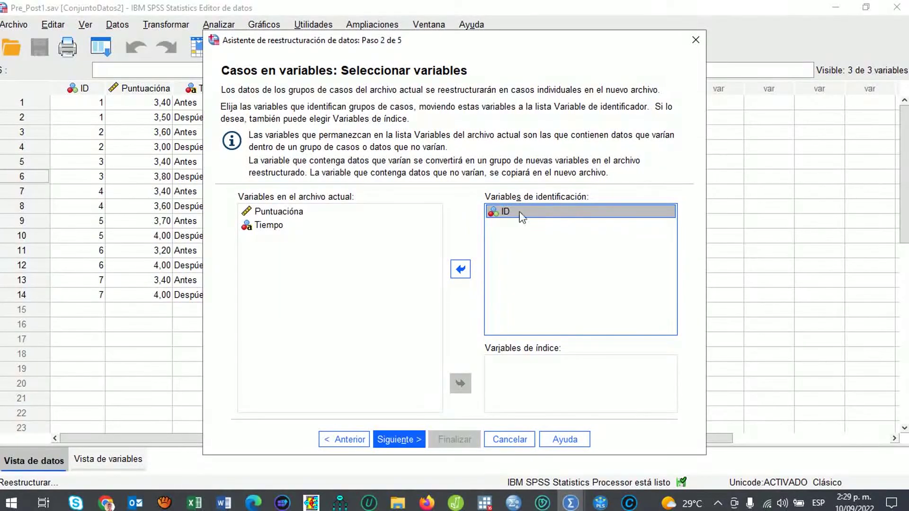
{"action": "left_click", "coordinate": [275, 226]}
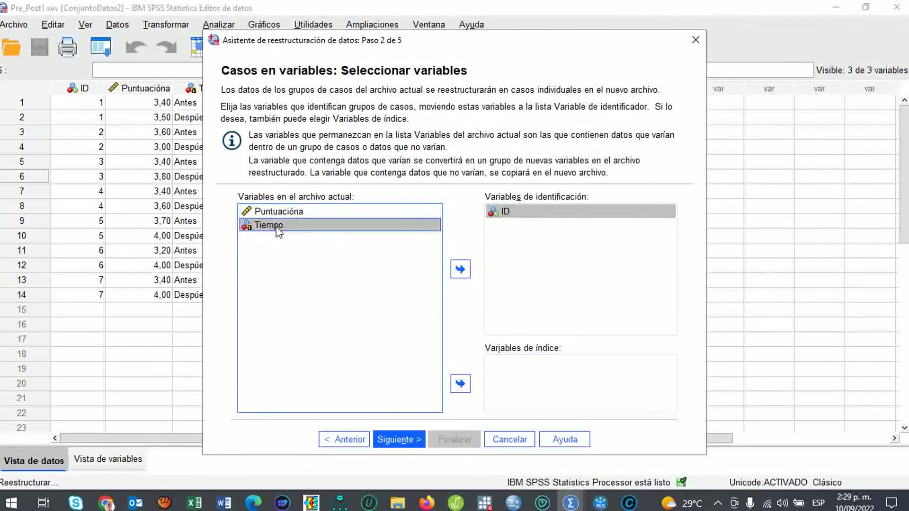
{"action": "left_click", "coordinate": [460, 385]}
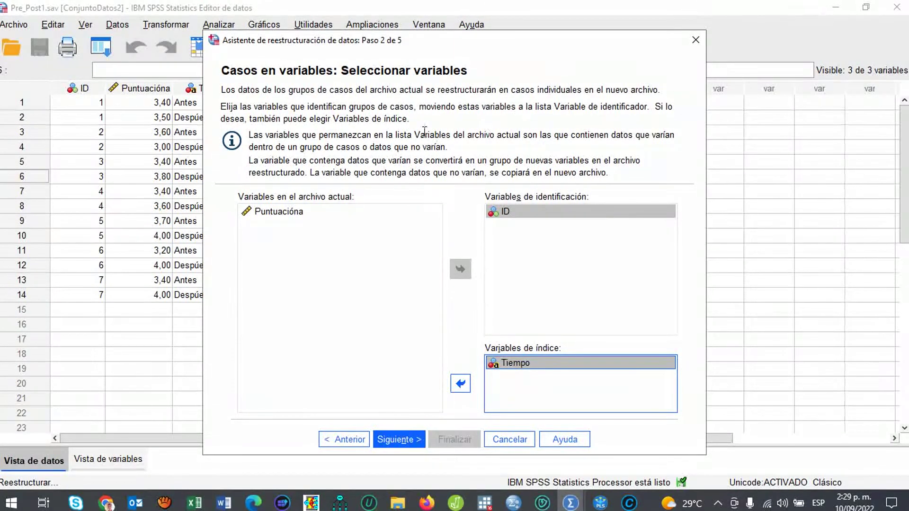
{"action": "left_click_drag", "start_coordinate": [469, 40], "coordinate": [581, 43]}
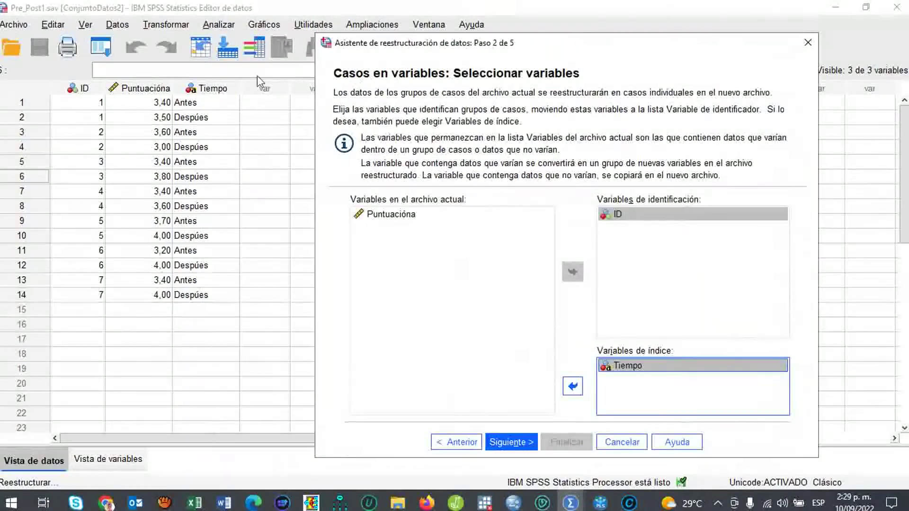
{"action": "left_click", "coordinate": [197, 106]}
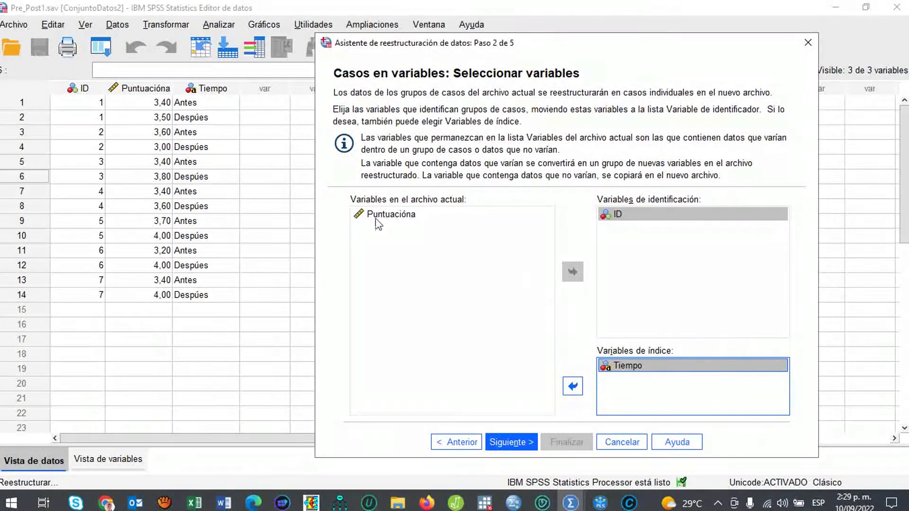
Accept sorting by identification and index variables and grouping by original variable, and restructure the data immediately.
{"action": "left_click", "coordinate": [511, 442]}
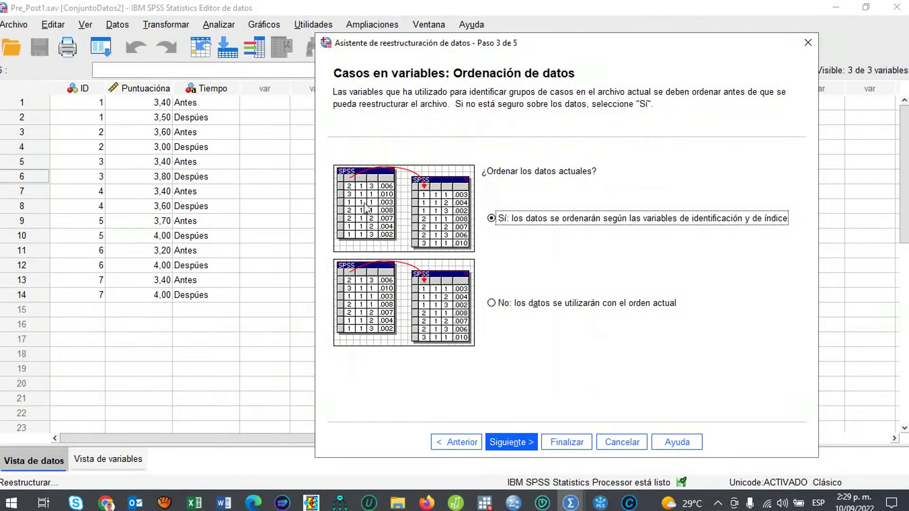
{"action": "left_click", "coordinate": [510, 442]}
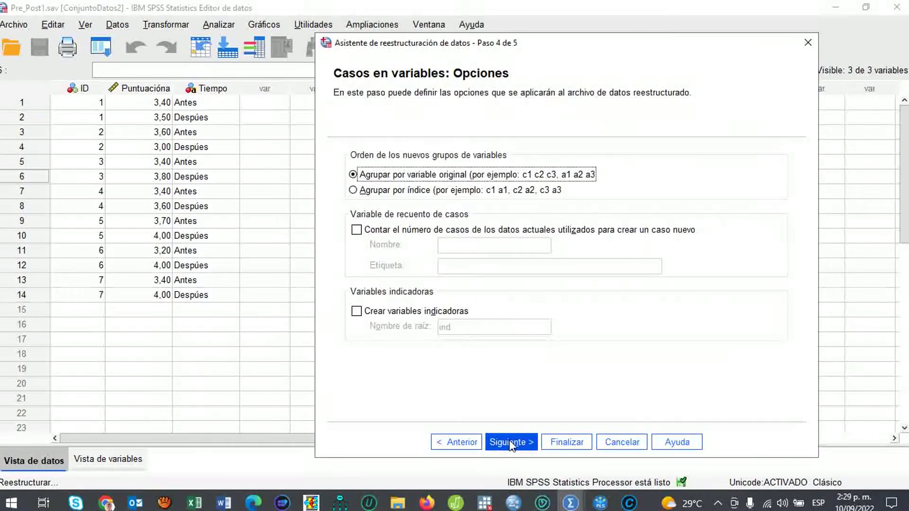
{"action": "left_click", "coordinate": [511, 442]}
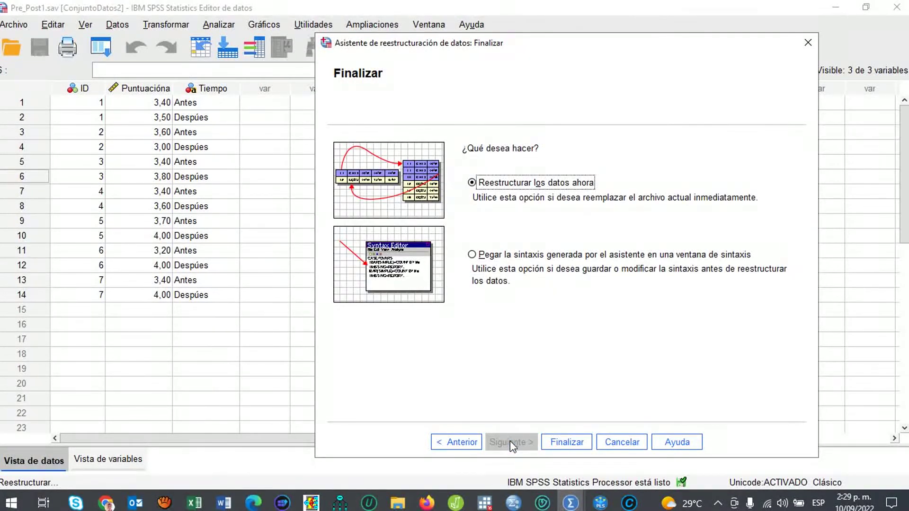
{"action": "left_click", "coordinate": [563, 446]}
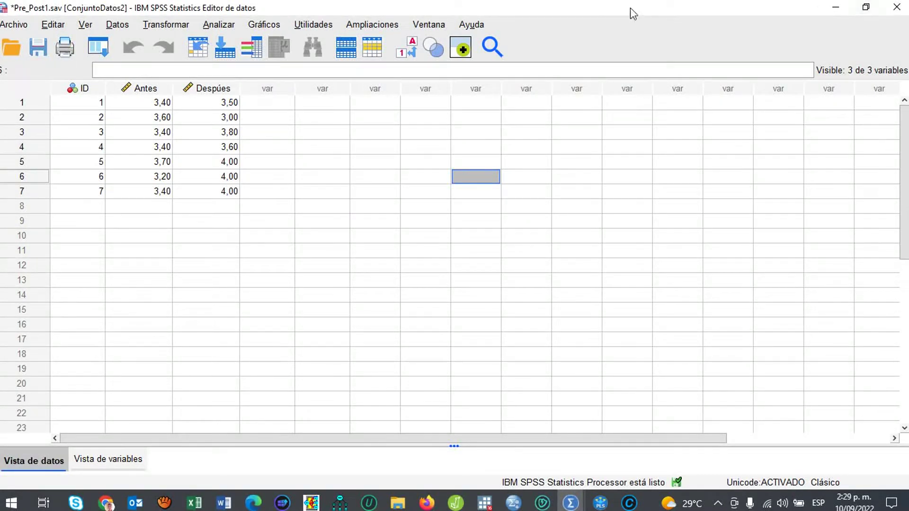
Restore the Pre_Post1.sav window from full screen, move it up, and narrow it to fit its three variables.
{"action": "left_click", "coordinate": [866, 8]}
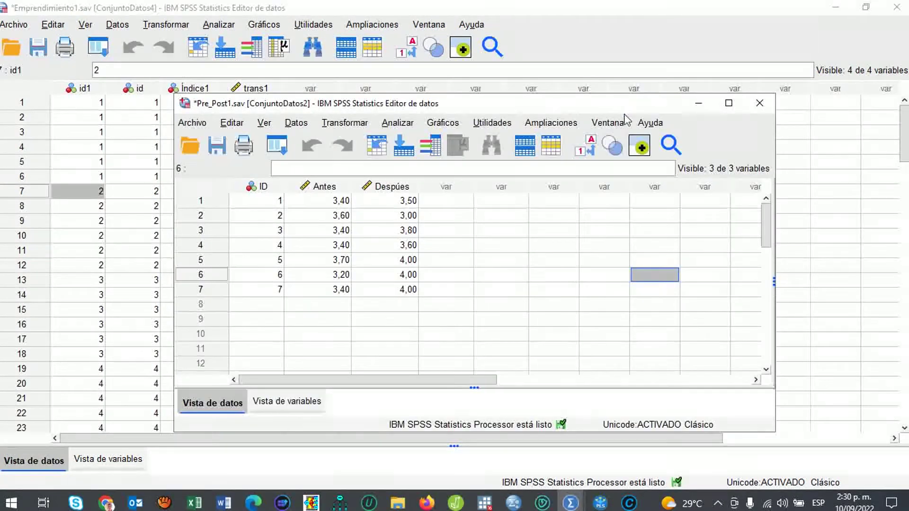
{"action": "left_click_drag", "start_coordinate": [651, 111], "coordinate": [722, 58]}
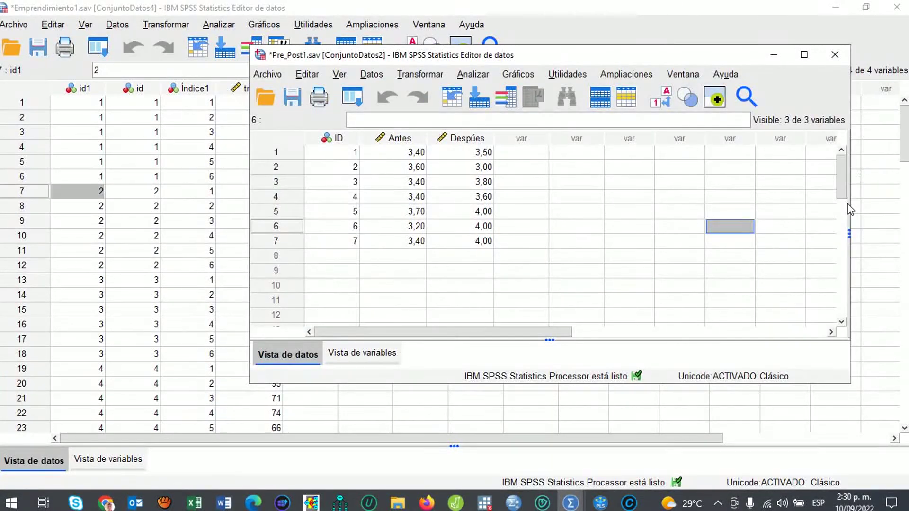
{"action": "left_click_drag", "start_coordinate": [849, 206], "coordinate": [563, 219]}
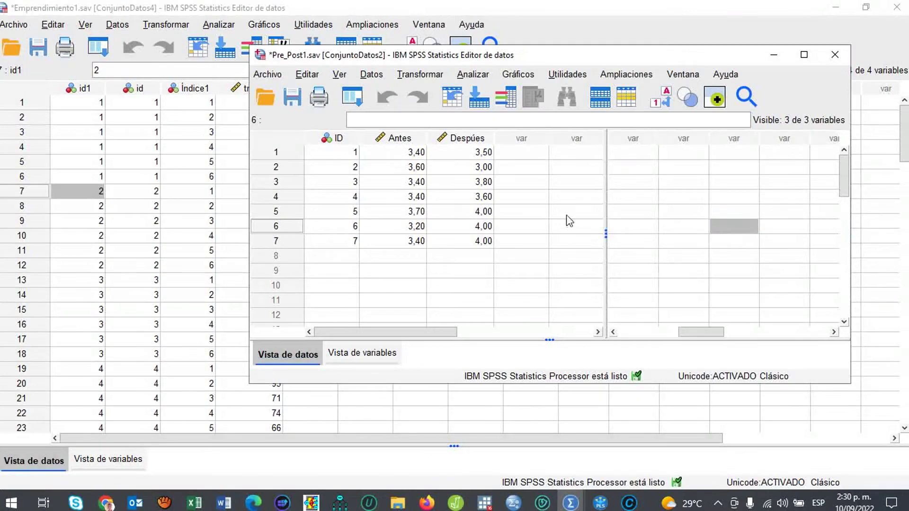
{"action": "left_click_drag", "start_coordinate": [850, 224], "coordinate": [574, 248]}
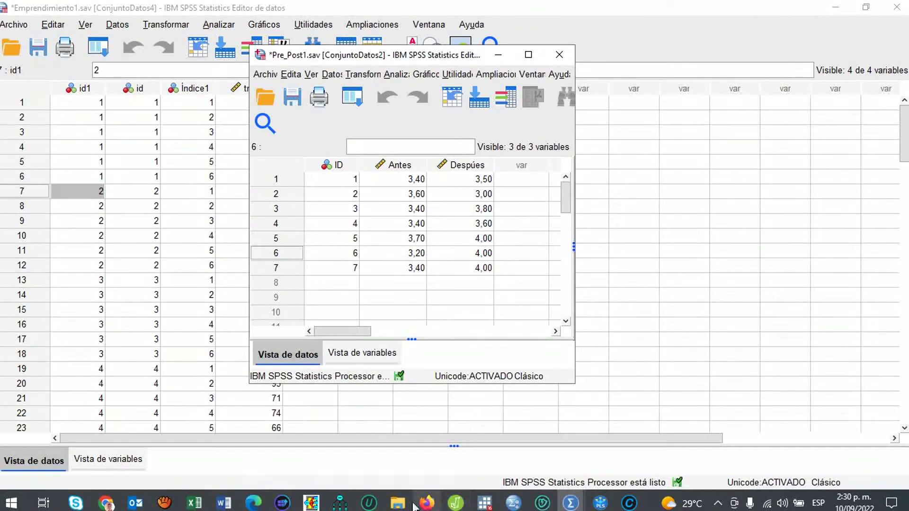
Switch to File Explorer, open the original Pre_Post file from Preparación de datos, and bring its data window forward.
{"action": "mouse_move", "coordinate": [397, 503]}
{"action": "left_click", "coordinate": [390, 445]}
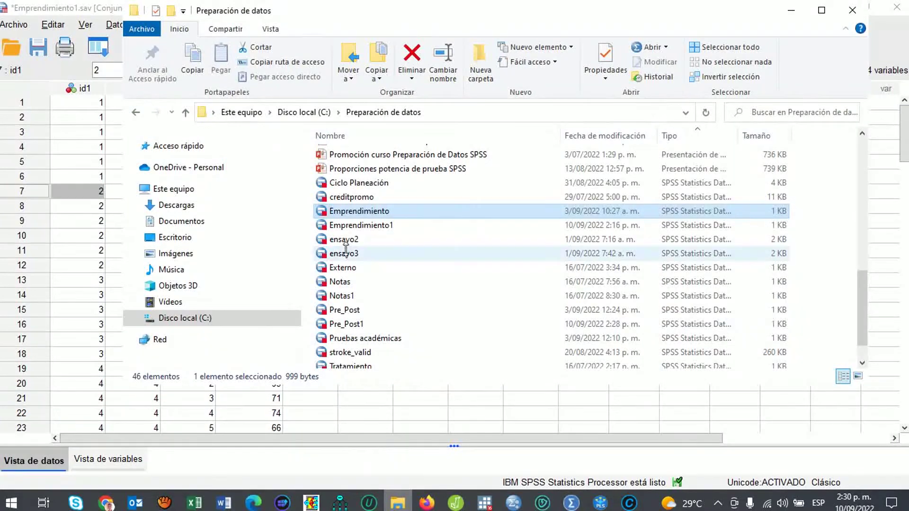
{"action": "left_click", "coordinate": [325, 311]}
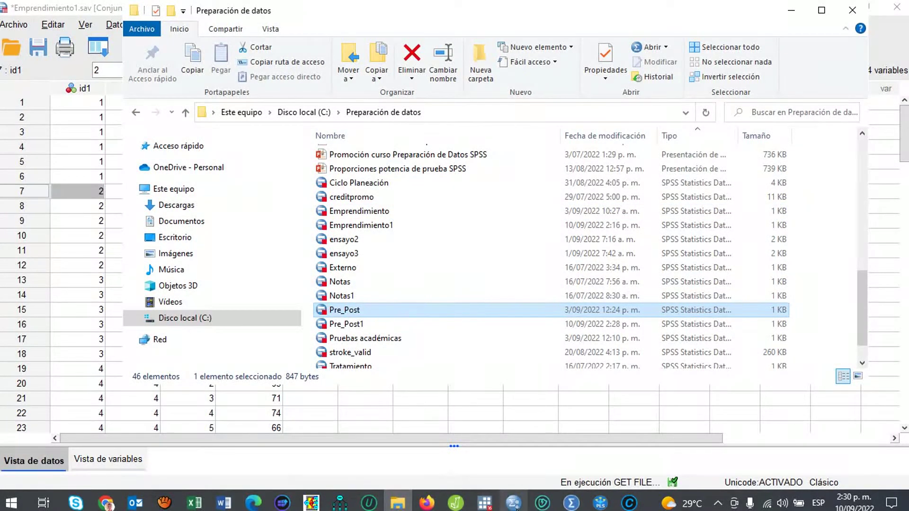
{"action": "mouse_move", "coordinate": [576, 508]}
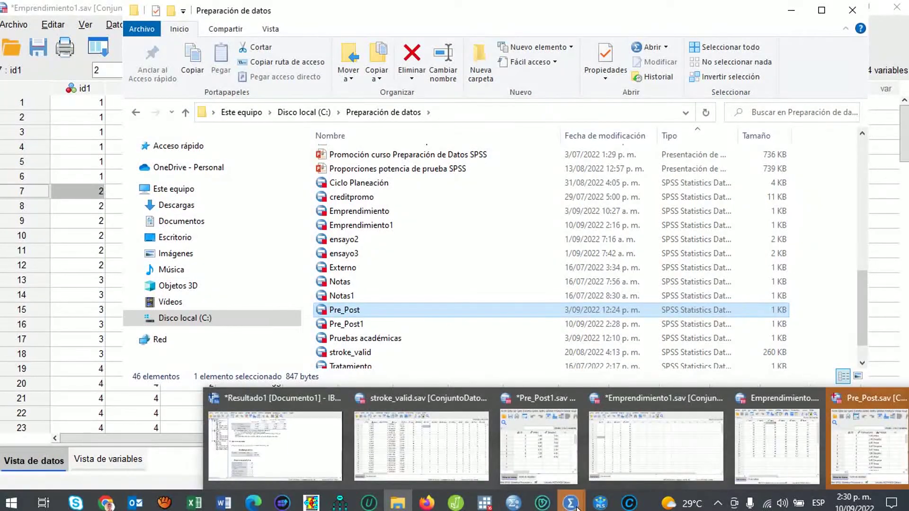
{"action": "left_click", "coordinate": [867, 440]}
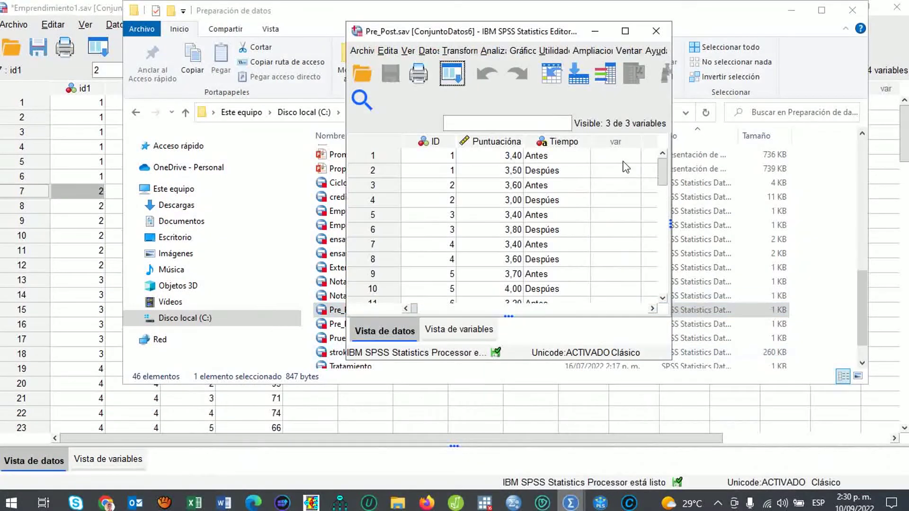
Place the Pre_Post.sav and Pre_Post1.sav windows side by side and enlarge both to show all their cases.
{"action": "left_click_drag", "start_coordinate": [563, 34], "coordinate": [196, 34]}
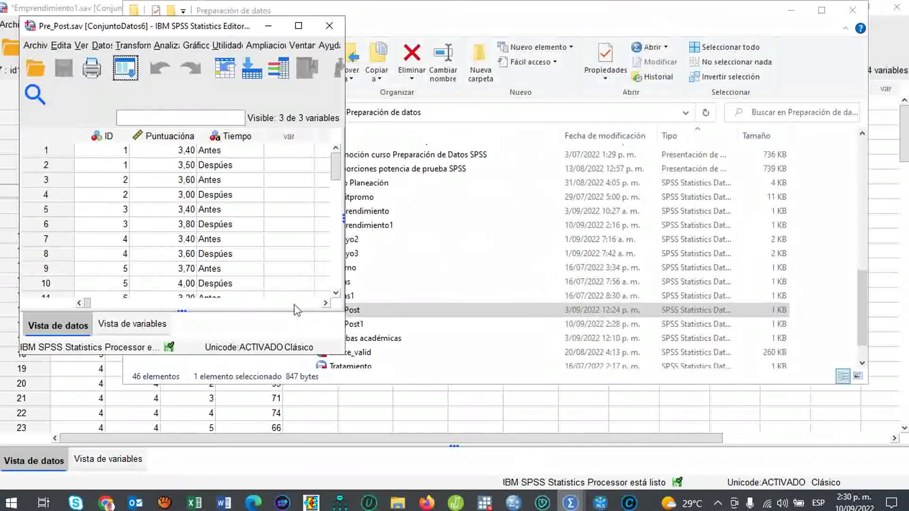
{"action": "left_click_drag", "start_coordinate": [349, 359], "coordinate": [419, 488]}
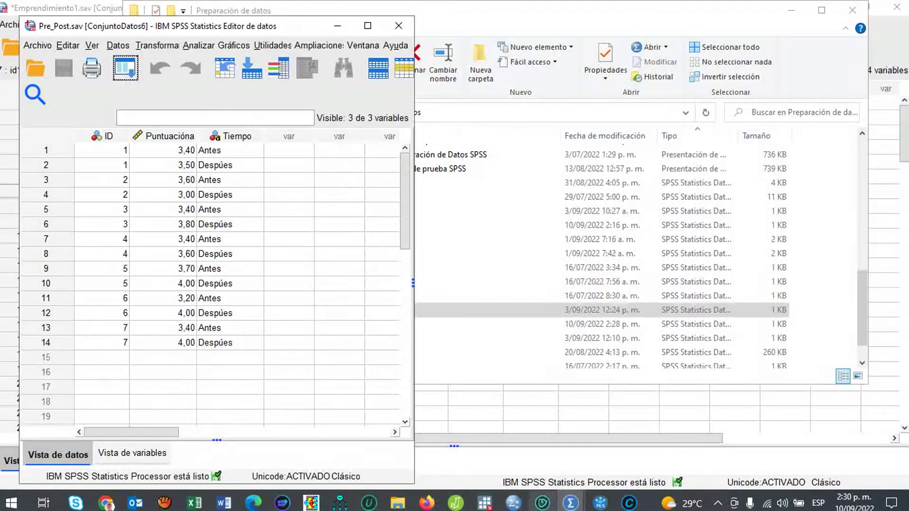
{"action": "mouse_move", "coordinate": [574, 506]}
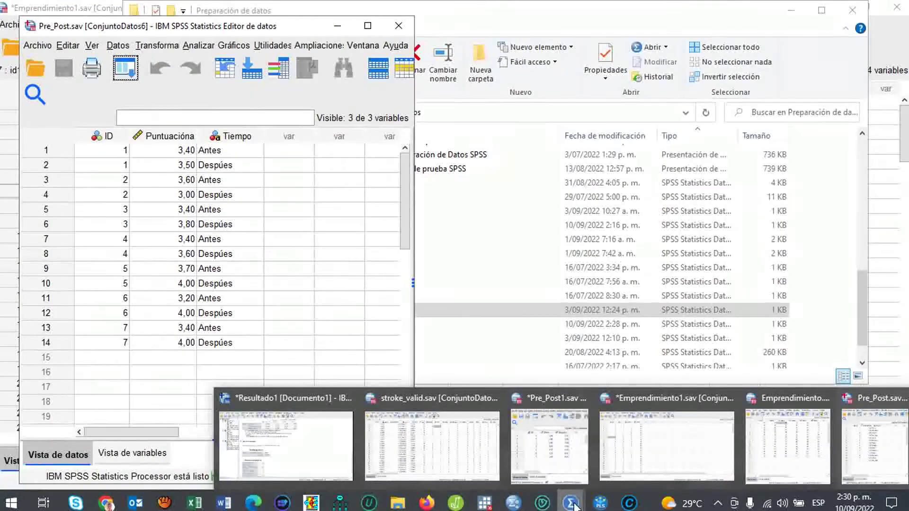
{"action": "left_click", "coordinate": [551, 447]}
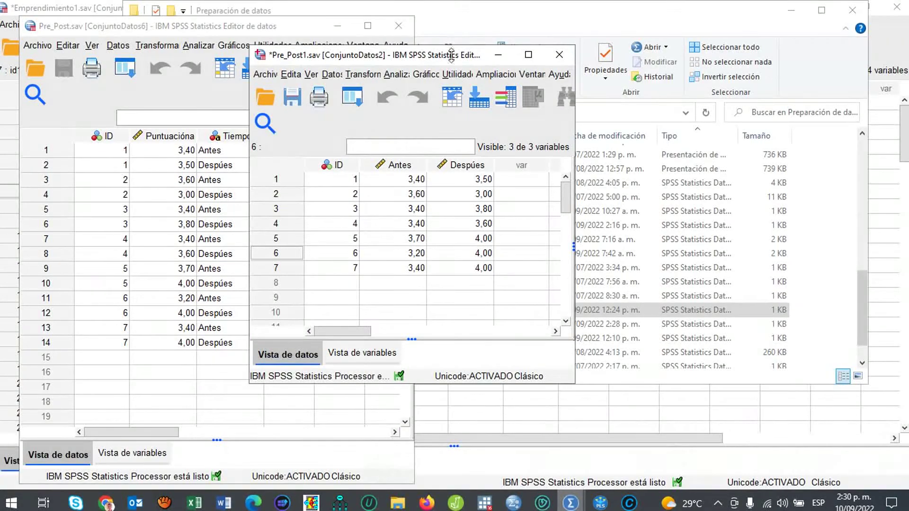
{"action": "left_click_drag", "start_coordinate": [624, 25], "coordinate": [625, 25]}
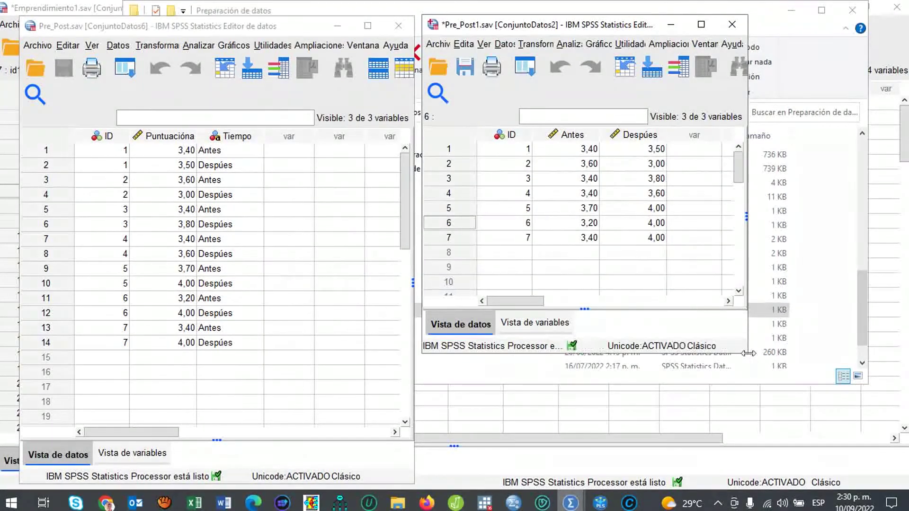
{"action": "left_click_drag", "start_coordinate": [748, 352], "coordinate": [907, 490]}
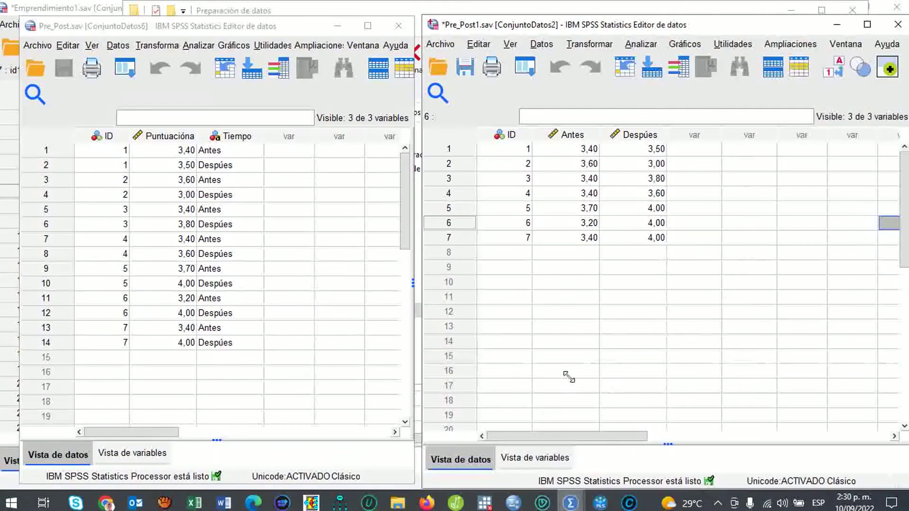
Examine how each ID repeats across consecutive cases with Antes and Despúes scores in the original Pre_Post.sav data.
{"action": "left_click", "coordinate": [225, 151]}
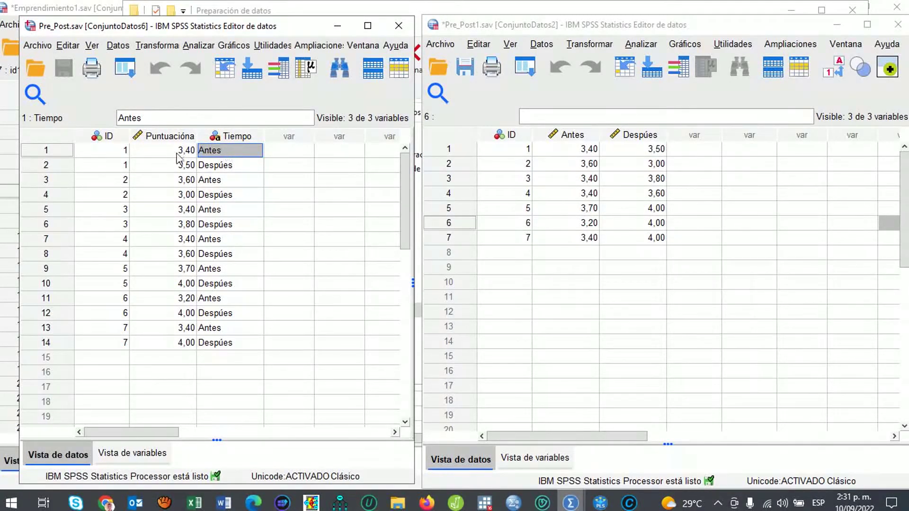
{"action": "left_click", "coordinate": [120, 152]}
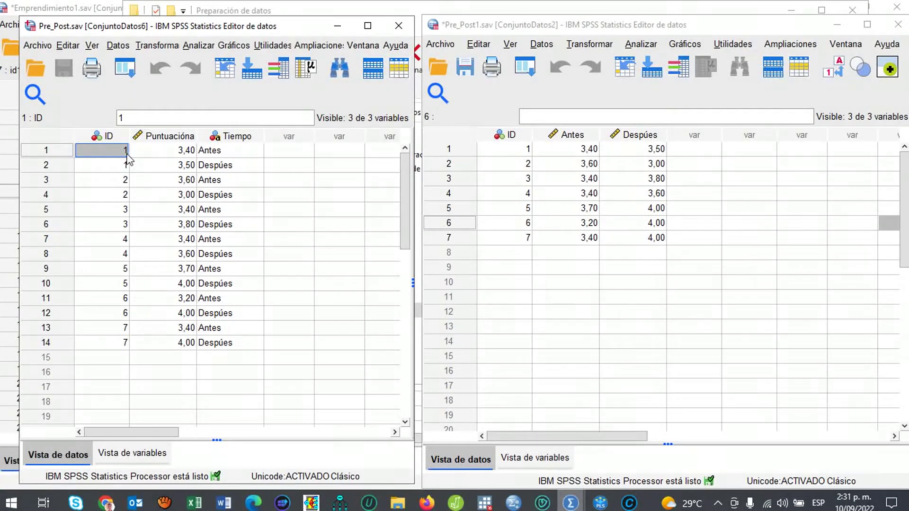
{"action": "key", "text": "Down"}
{"action": "key", "text": "Down"}
{"action": "key", "text": "Down"}
{"action": "key", "text": "Down"}
{"action": "key", "text": "Down"}
{"action": "key", "text": "Down"}
{"action": "key", "text": "Down"}
{"action": "key", "text": "Down"}
{"action": "key", "text": "Down"}
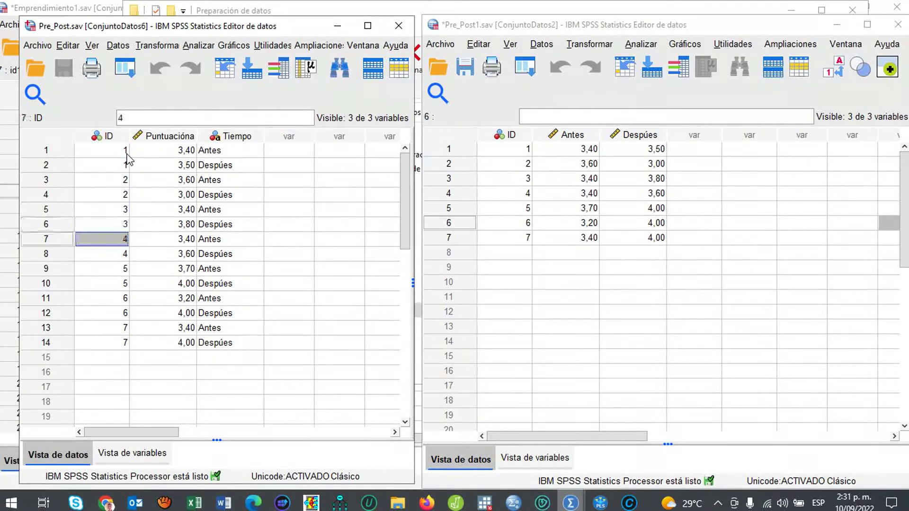
{"action": "key", "text": "Down"}
{"action": "key", "text": "Down"}
{"action": "key", "text": "Down"}
{"action": "key", "text": "Up"}
{"action": "key", "text": "Up"}
{"action": "key", "text": "Up"}
{"action": "key", "text": "Up"}
{"action": "key", "text": "Up"}
{"action": "key", "text": "Up"}
{"action": "key", "text": "Up"}
{"action": "key", "text": "Up"}
{"action": "key", "text": "Up"}
{"action": "key", "text": "Up"}
{"action": "key", "text": "Up"}
{"action": "key", "text": "Up"}
{"action": "key", "text": "Down"}
{"action": "key", "text": "Down"}
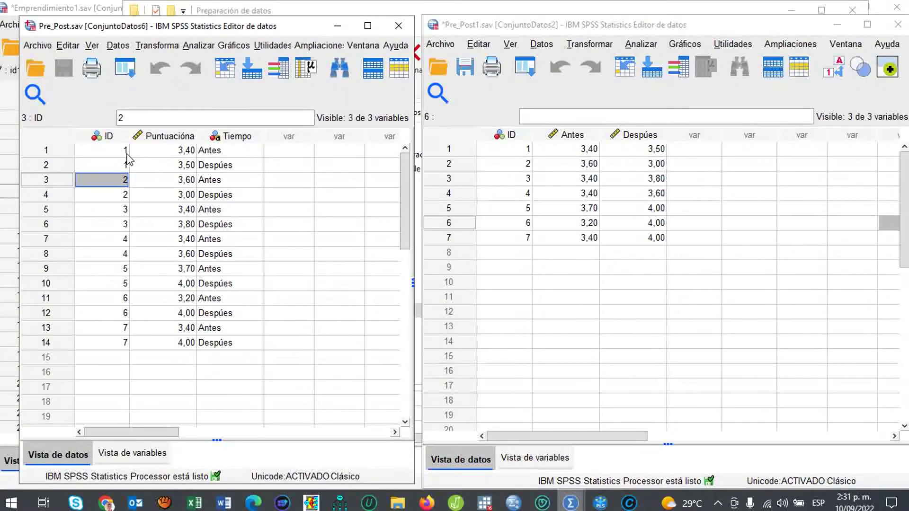
{"action": "key", "text": "Down"}
{"action": "key", "text": "Down"}
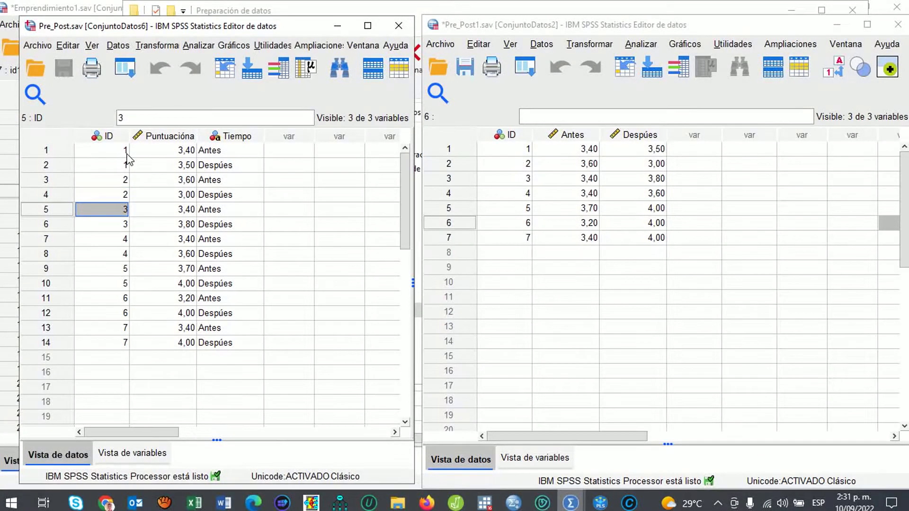
{"action": "key", "text": "Up"}
{"action": "key", "text": "Up"}
{"action": "key", "text": "Up"}
{"action": "key", "text": "Up"}
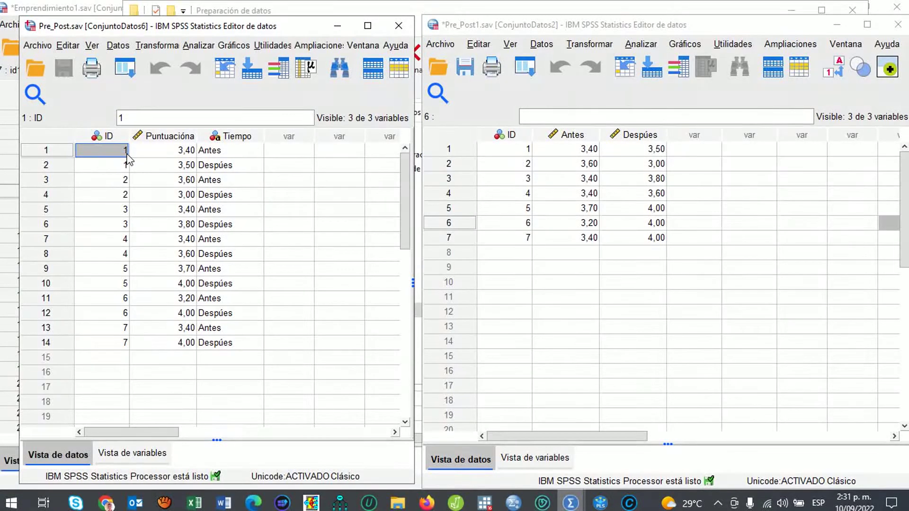
Compare the Tiempo and Puntuacióna columns in Pre_Post.sav with the one-row-per-ID layout in Pre_Post1.sav.
{"action": "left_click", "coordinate": [236, 137]}
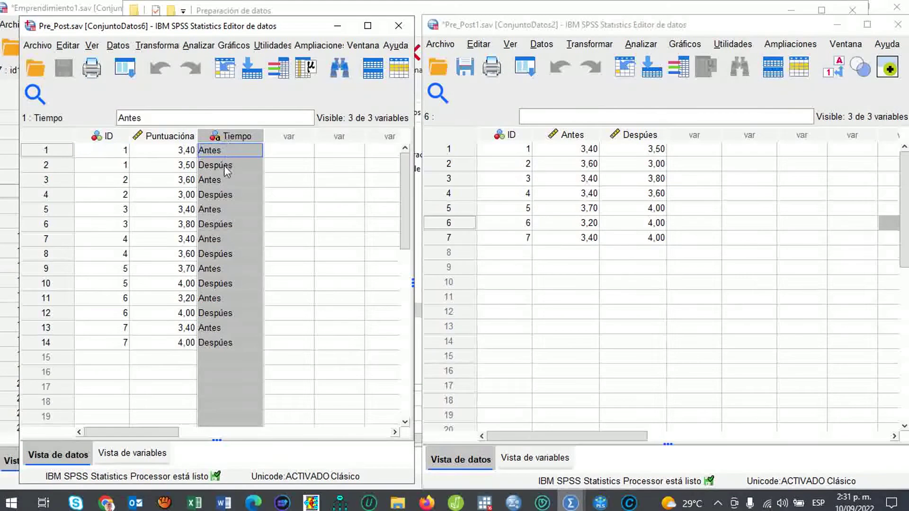
{"action": "left_click", "coordinate": [162, 204]}
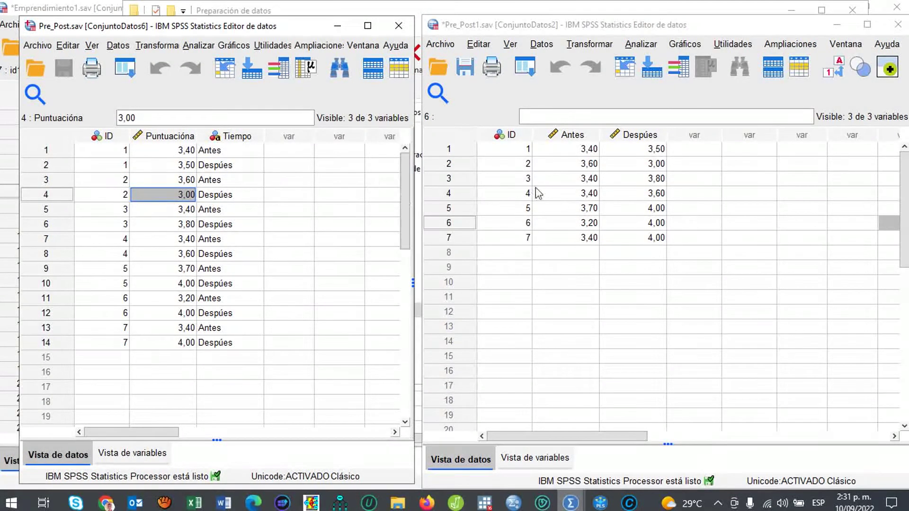
{"action": "left_click", "coordinate": [512, 152]}
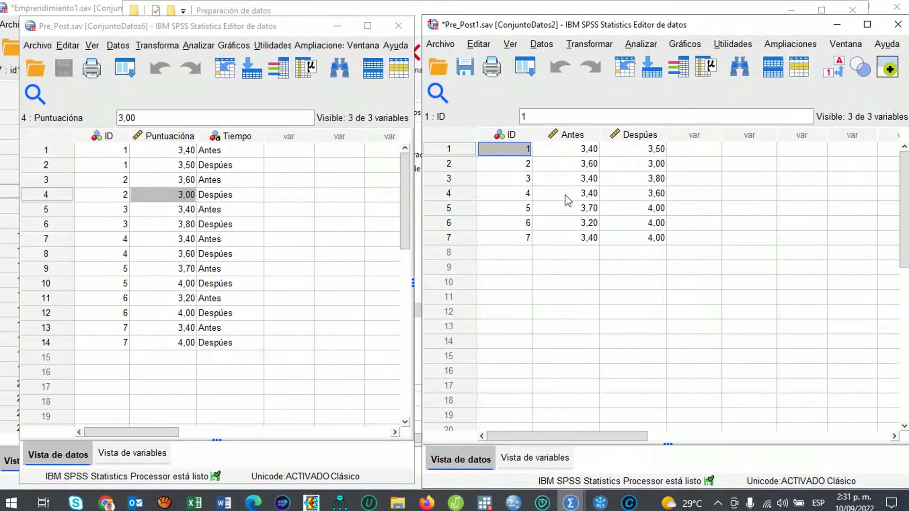
{"action": "left_click", "coordinate": [639, 47]}
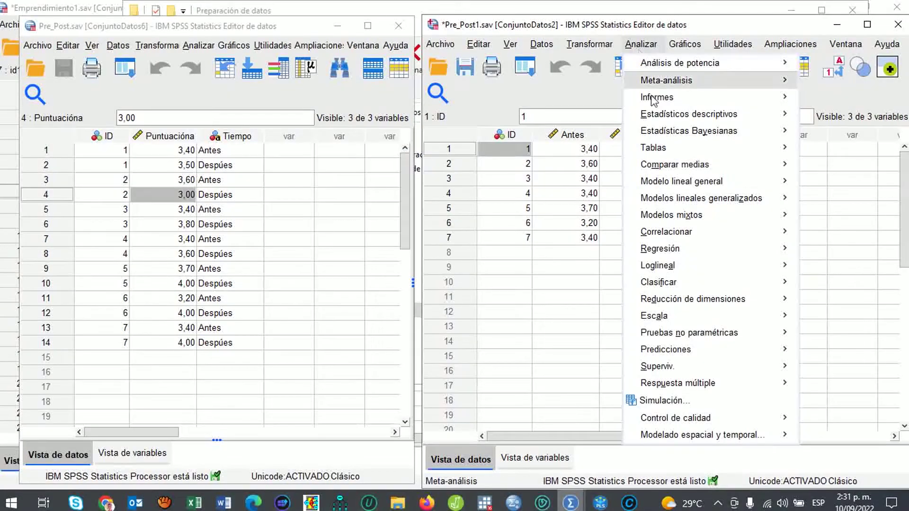
{"action": "mouse_move", "coordinate": [694, 166]}
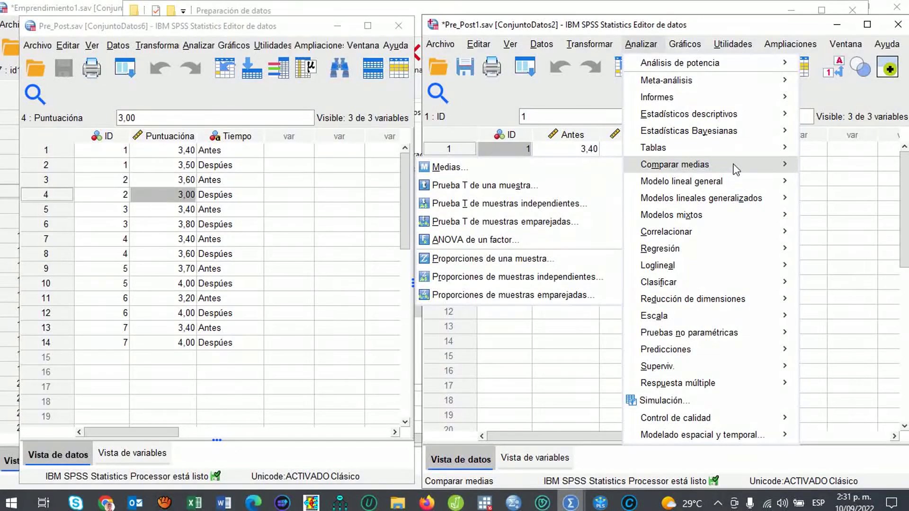
{"action": "left_click", "coordinate": [515, 222]}
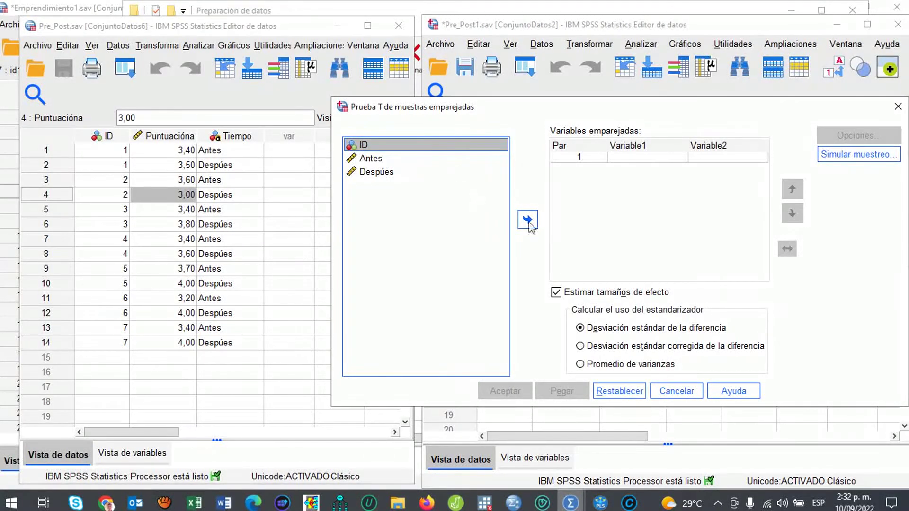
{"action": "left_click", "coordinate": [896, 109]}
{"action": "left_click", "coordinate": [630, 209]}
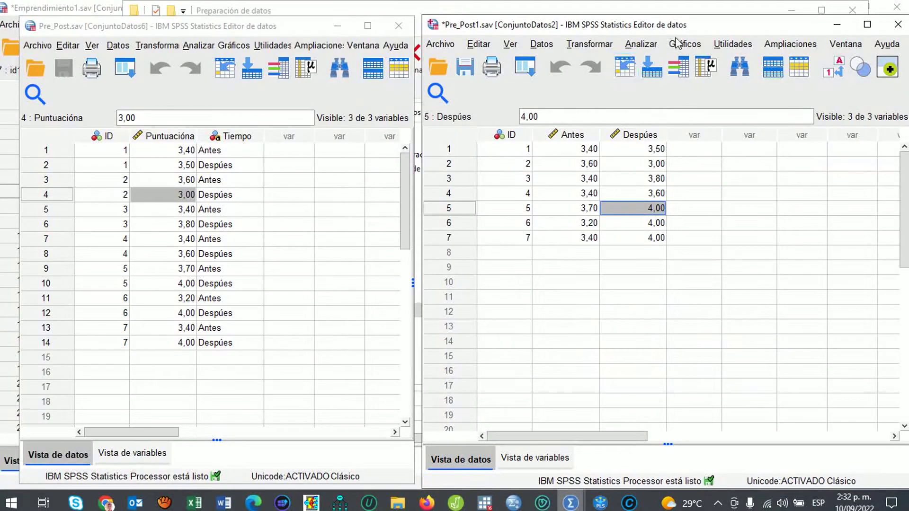
Run a paired-samples T test on Antes and Despúes in Pre_Post1.sav and examine the paired-samples test table.
{"action": "left_click", "coordinate": [636, 48]}
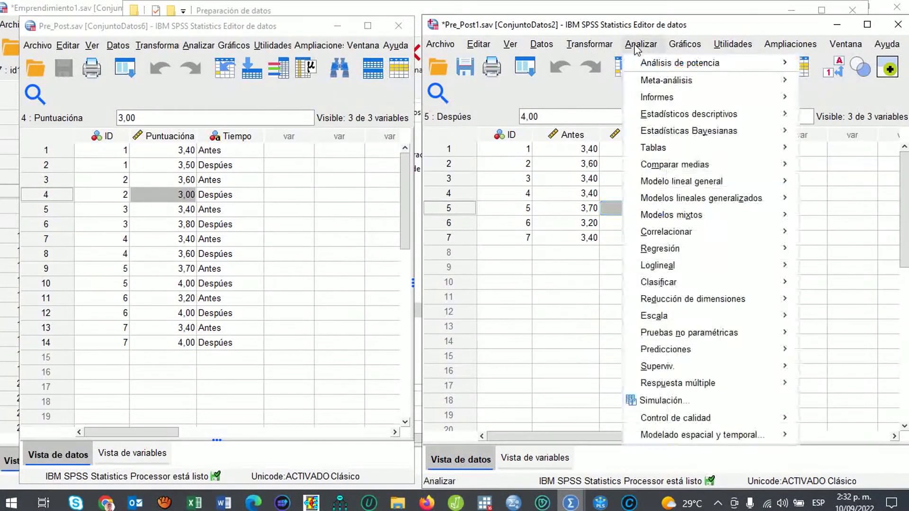
{"action": "mouse_move", "coordinate": [681, 171]}
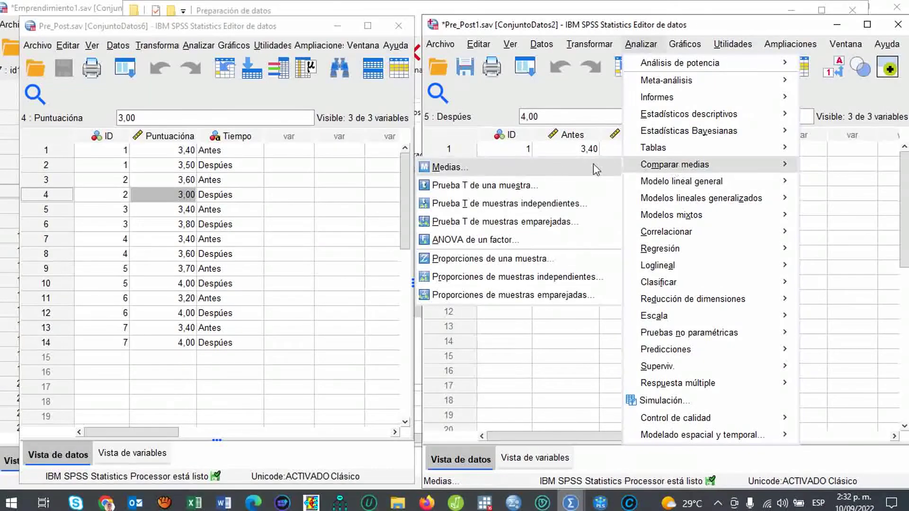
{"action": "left_click", "coordinate": [513, 223]}
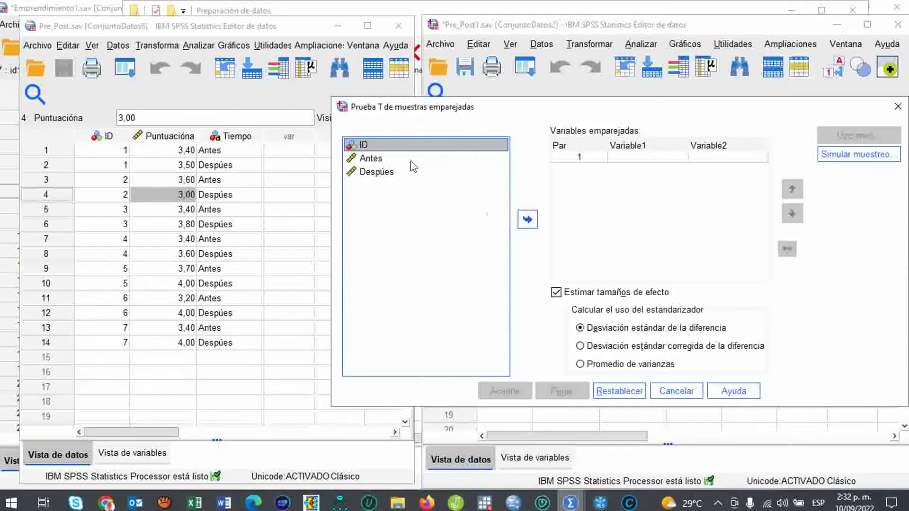
{"action": "left_click", "coordinate": [378, 162]}
{"action": "left_click", "coordinate": [379, 171], "text": "ctrl"}
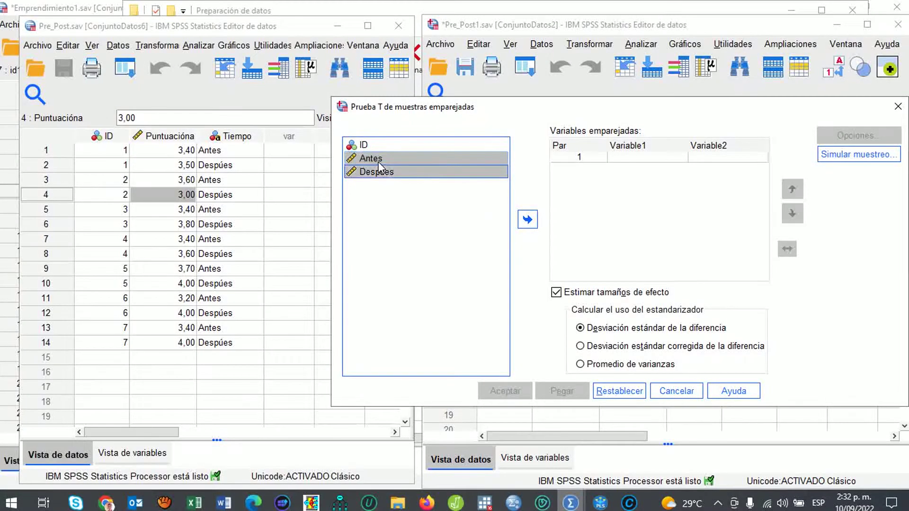
{"action": "left_click", "coordinate": [528, 221]}
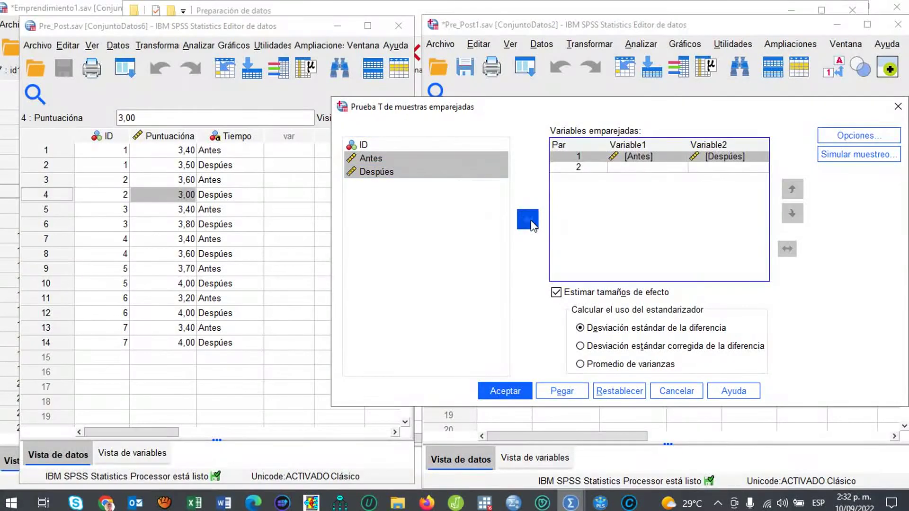
{"action": "left_click", "coordinate": [499, 391]}
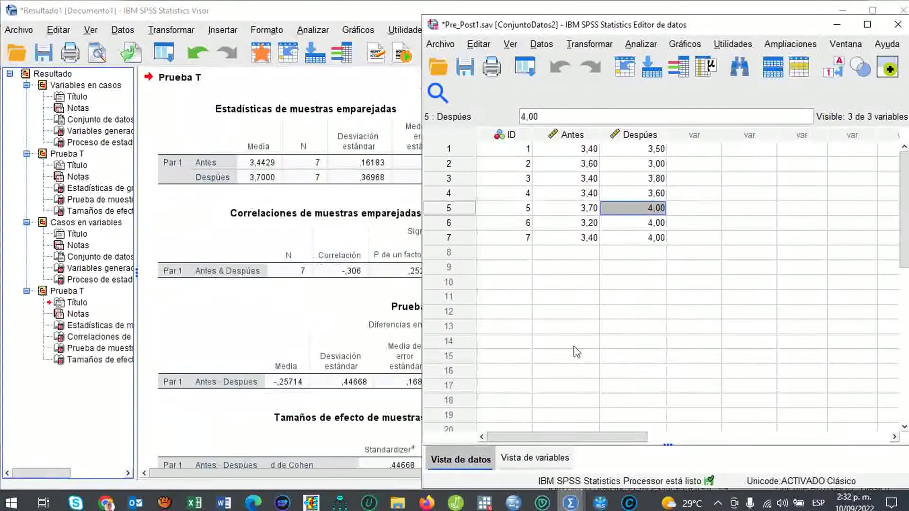
{"action": "left_click", "coordinate": [316, 350]}
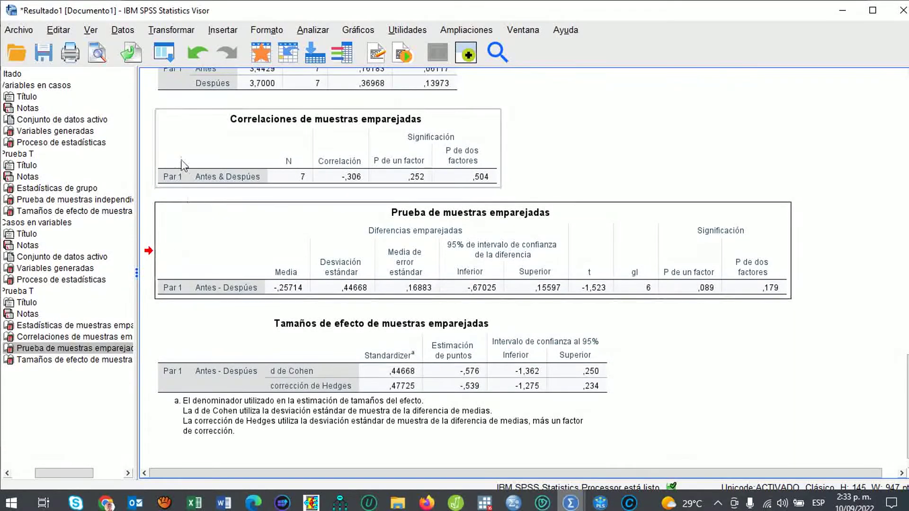
Return to the Pre_Post1.sav data window, maximize it, and review the Antes and Despúes columns.
{"action": "left_click", "coordinate": [261, 56]}
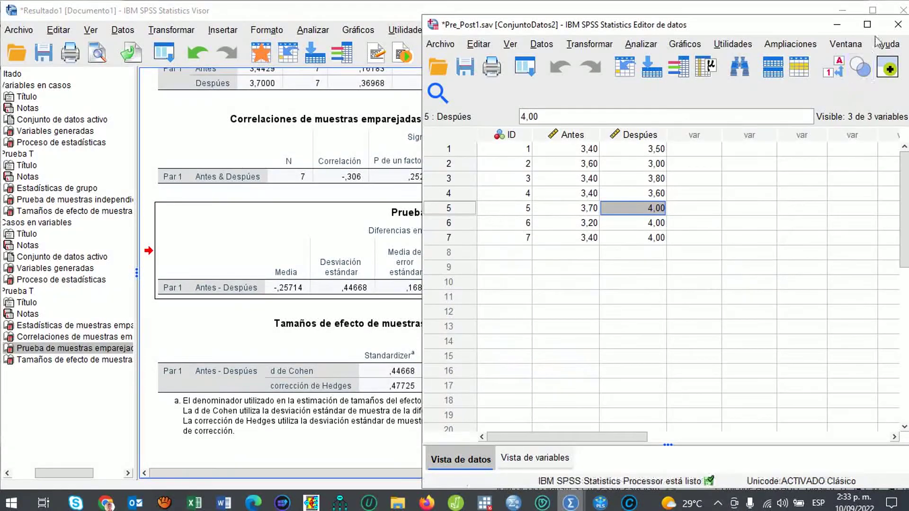
{"action": "left_click", "coordinate": [867, 24]}
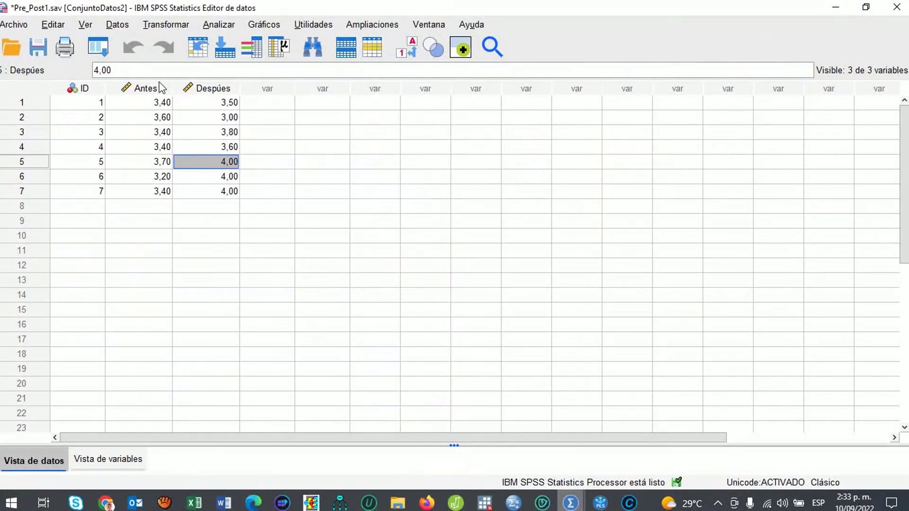
{"action": "left_click_drag", "start_coordinate": [161, 88], "coordinate": [222, 87]}
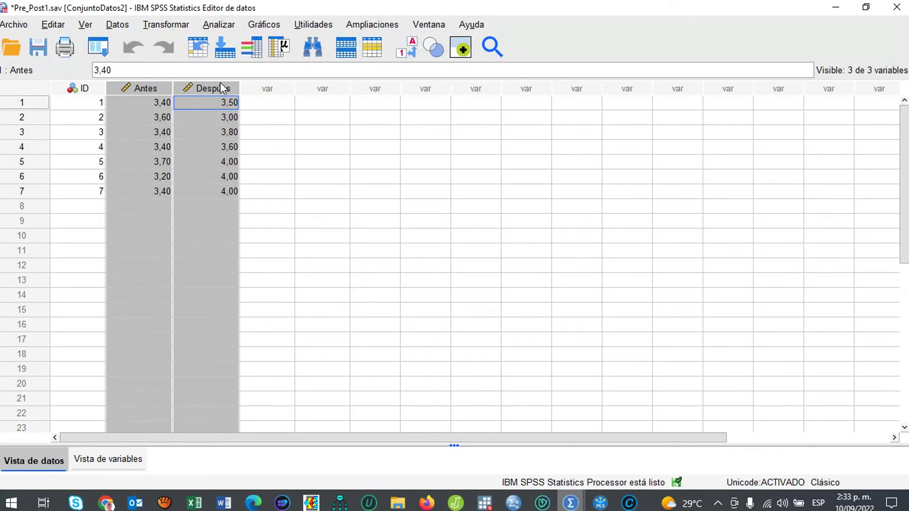
{"action": "left_click", "coordinate": [197, 117]}
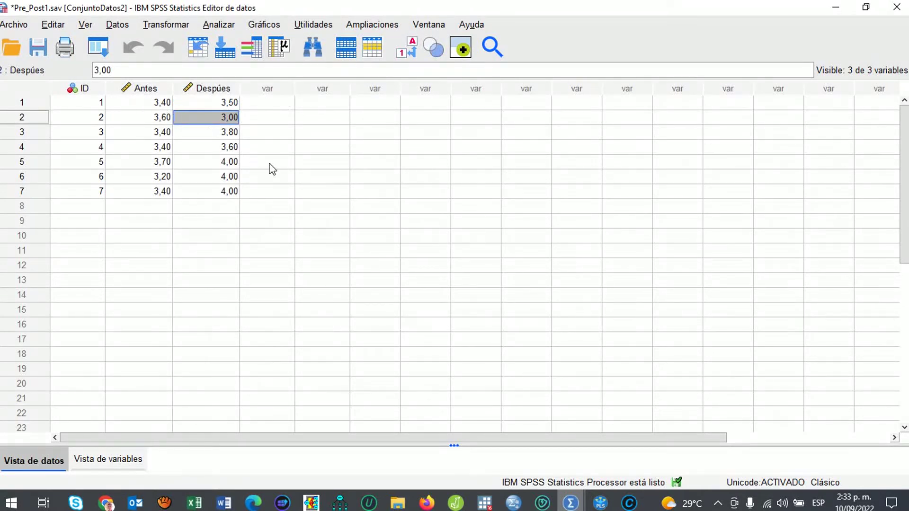
Review the restructuring options in the data restructure wizard without saving the dataset, and leave the wizard without restructuring.
{"action": "left_click", "coordinate": [127, 30]}
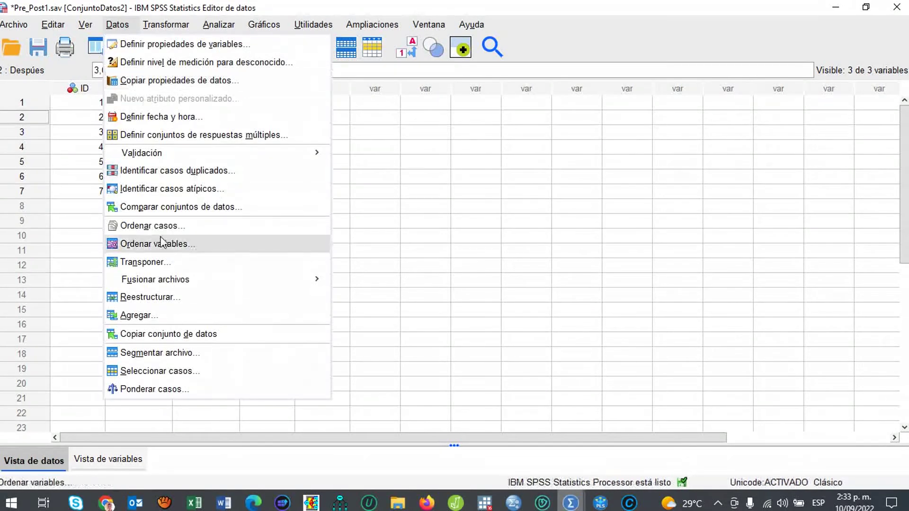
{"action": "left_click", "coordinate": [155, 297]}
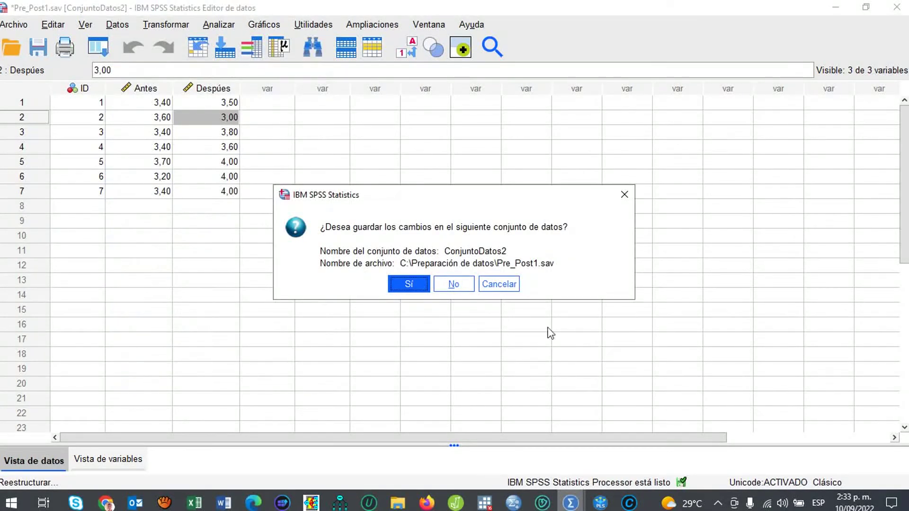
{"action": "left_click", "coordinate": [452, 284]}
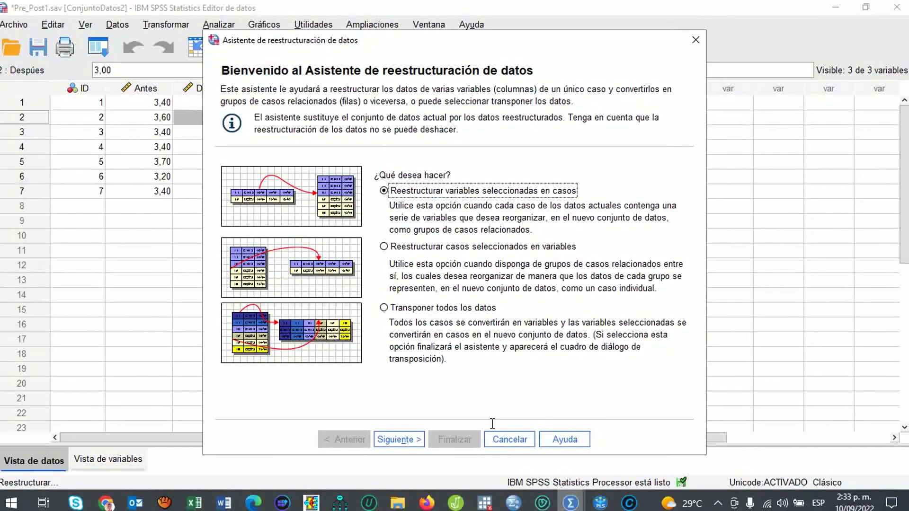
{"action": "left_click", "coordinate": [502, 440]}
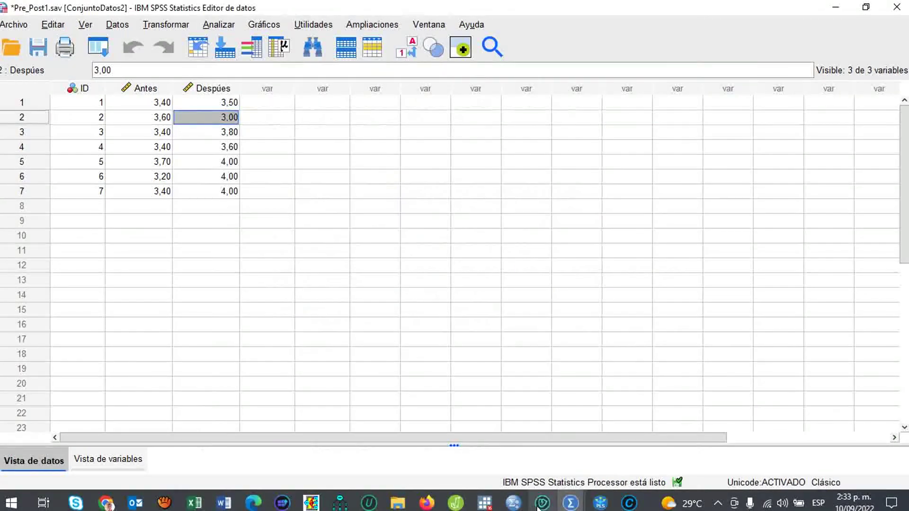
Switch to the Emprendimiento.sav data window and maximize it.
{"action": "mouse_move", "coordinate": [569, 508]}
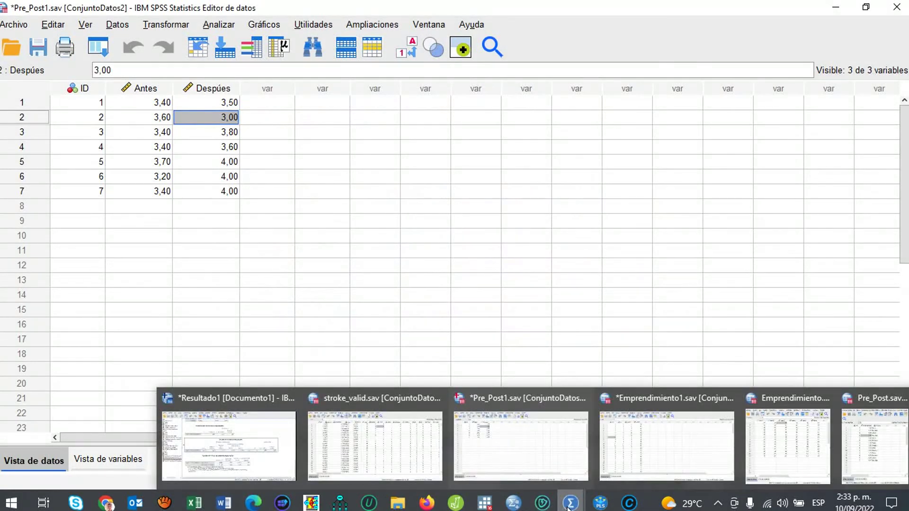
{"action": "left_click", "coordinate": [765, 455]}
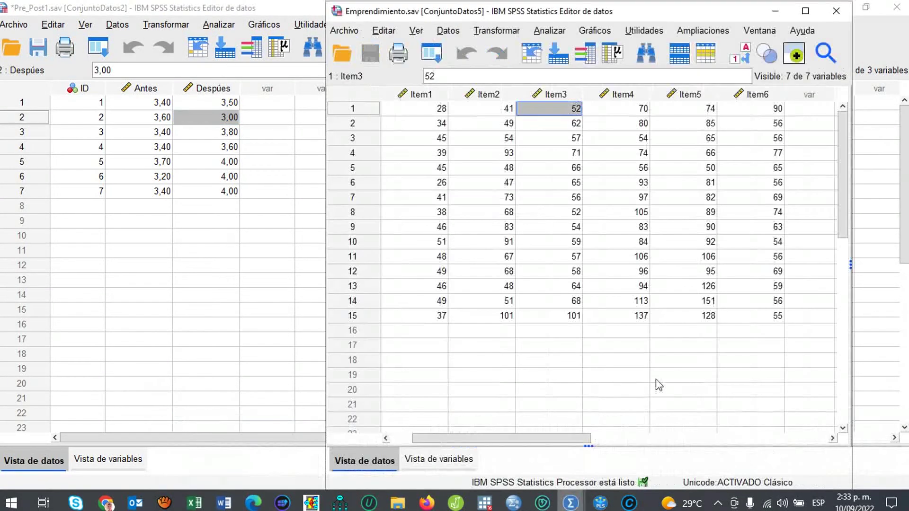
{"action": "left_click", "coordinate": [804, 12]}
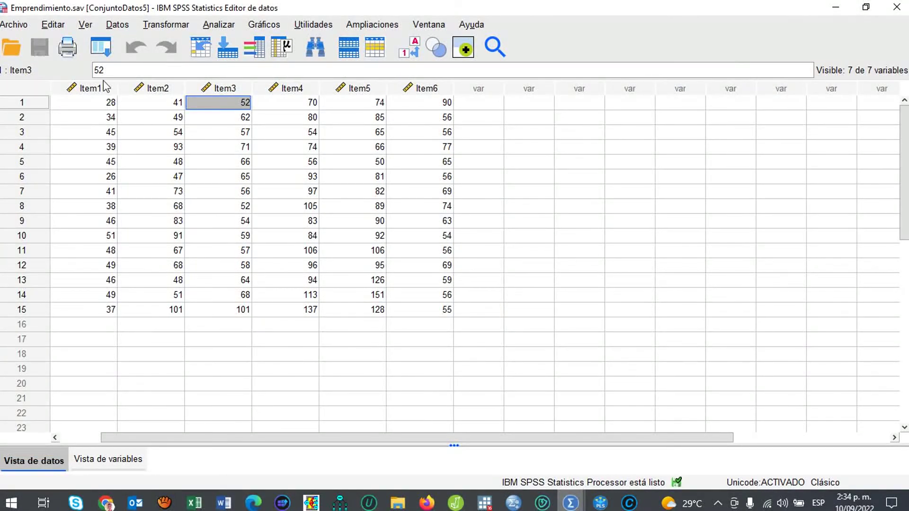
Examine the Item1, Item2 and Item3 columns in Emprendimiento.sav, highlighting all three and then only Item1 and Item2.
{"action": "left_click_drag", "start_coordinate": [105, 87], "coordinate": [233, 96]}
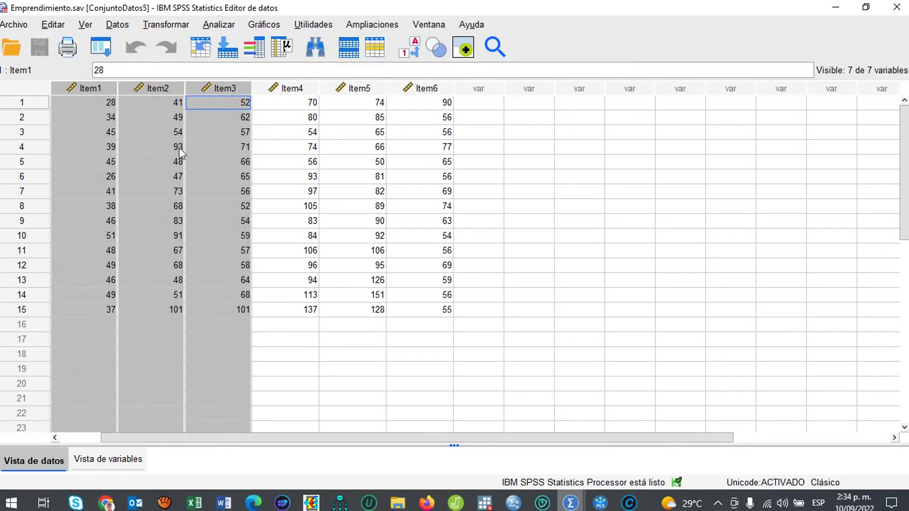
{"action": "left_click", "coordinate": [86, 328]}
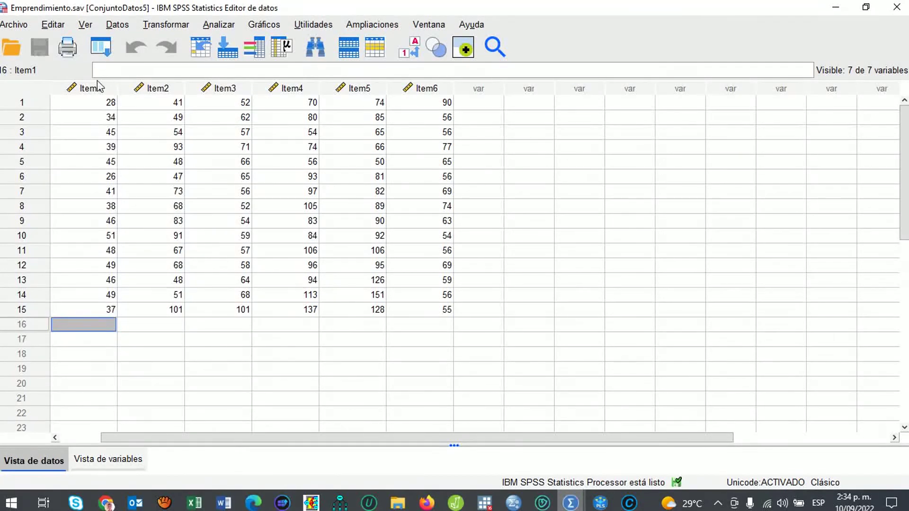
{"action": "left_click_drag", "start_coordinate": [92, 88], "coordinate": [167, 89]}
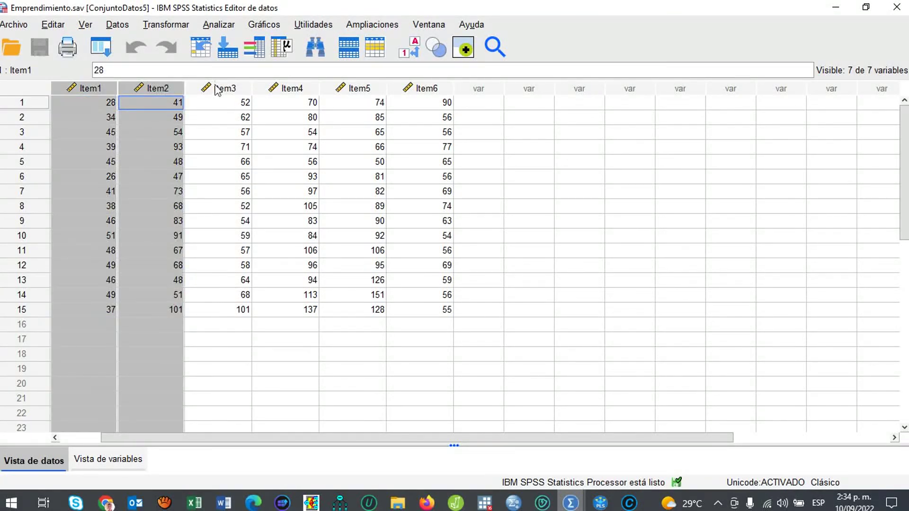
{"action": "left_click", "coordinate": [224, 241]}
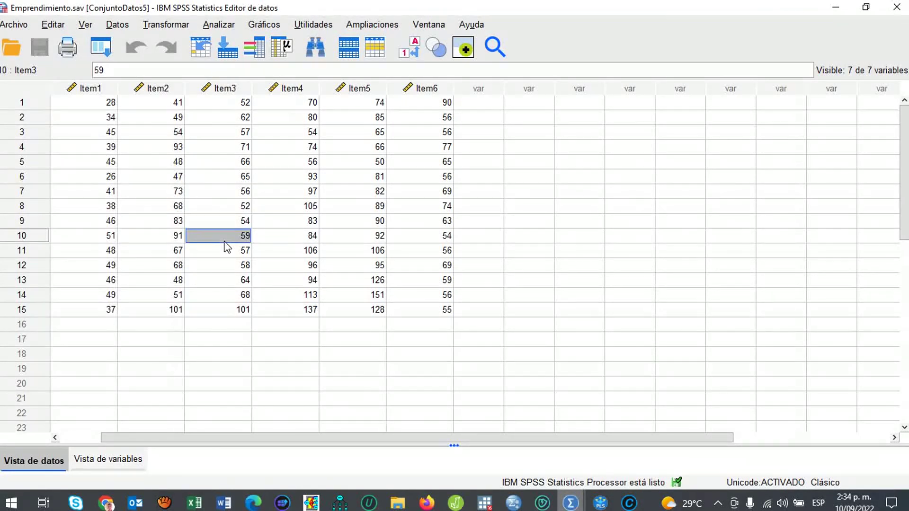